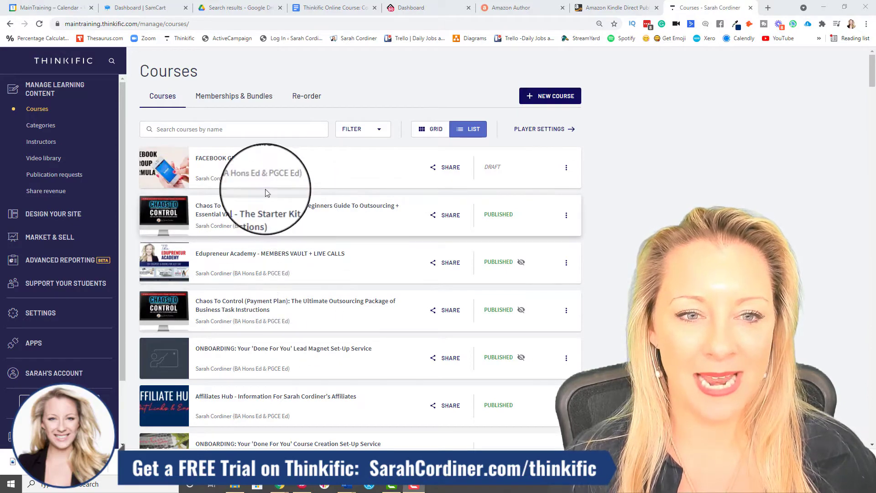
# - Open the basic settings of the FACEBOOK GROUP FORMULA course and review its course name and course URL
pyautogui.click(259, 159)
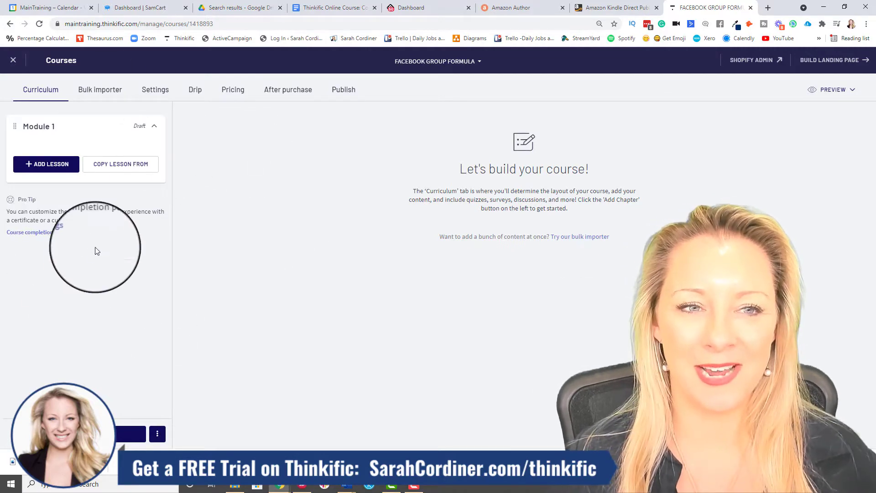
pyautogui.click(160, 91)
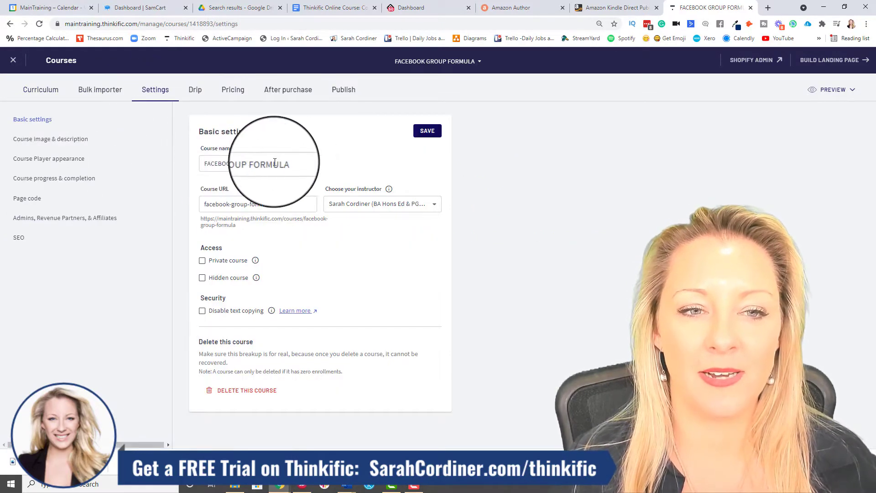
pyautogui.moveTo(280, 163); pyautogui.dragTo(182, 166)
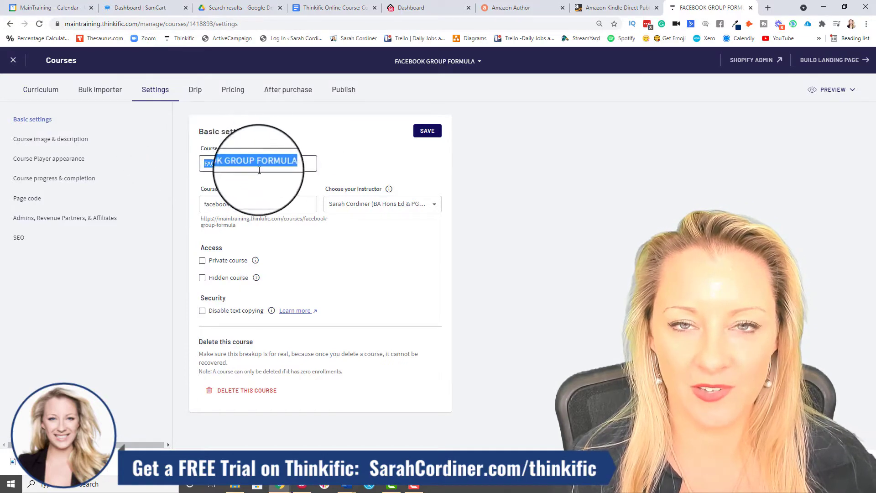
pyautogui.moveTo(282, 201); pyautogui.dragTo(172, 207)
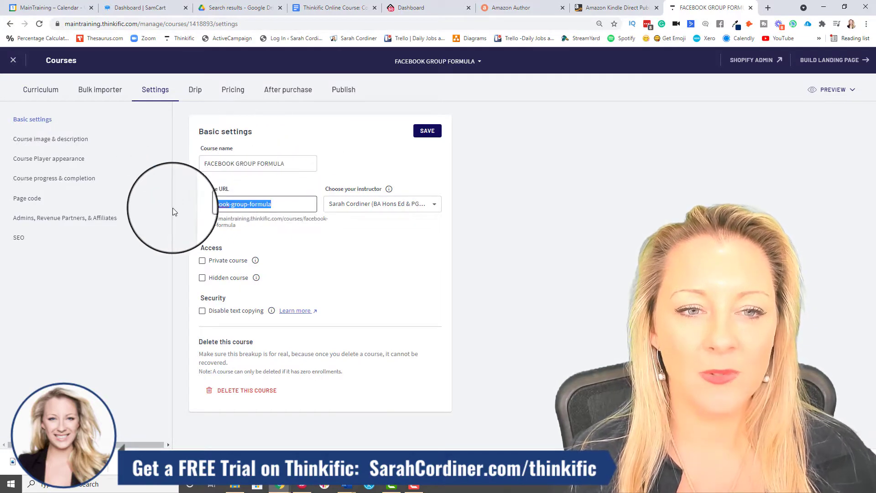
pyautogui.click(366, 245)
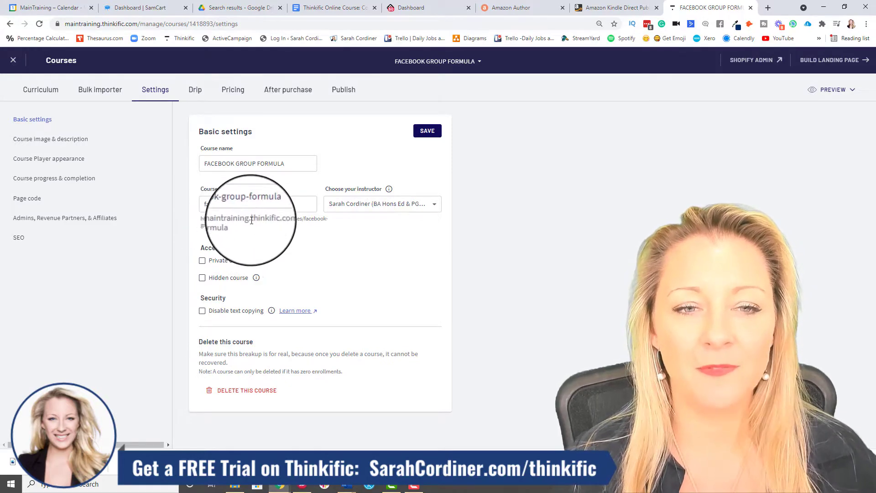
pyautogui.moveTo(293, 203); pyautogui.dragTo(213, 204)
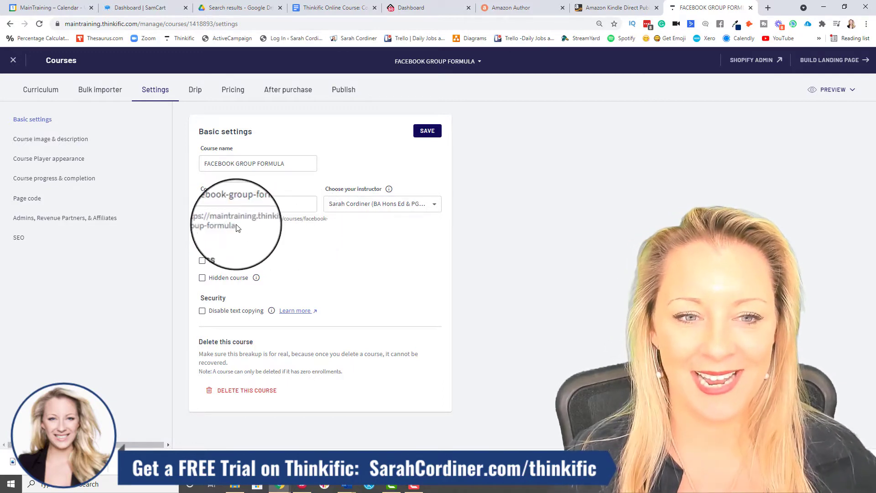
pyautogui.moveTo(201, 218); pyautogui.dragTo(237, 226)
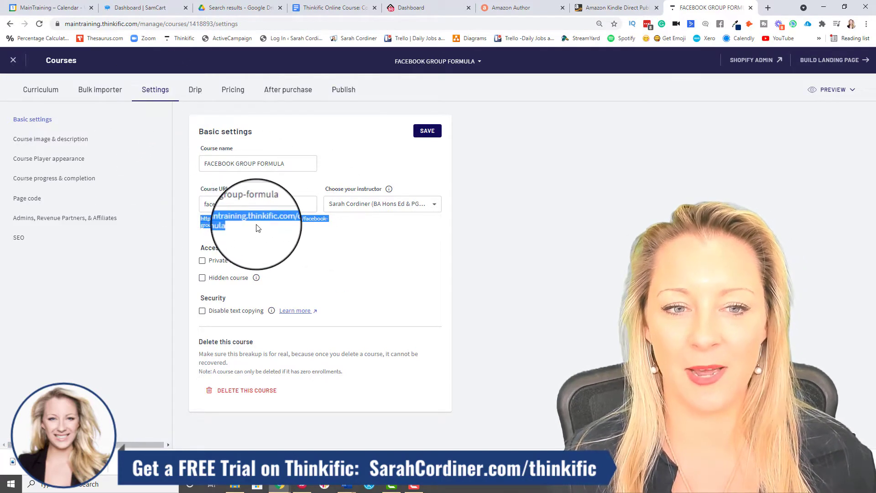
pyautogui.moveTo(255, 226); pyautogui.dragTo(195, 219)
pyautogui.click(264, 235)
pyautogui.moveTo(284, 202); pyautogui.dragTo(192, 202)
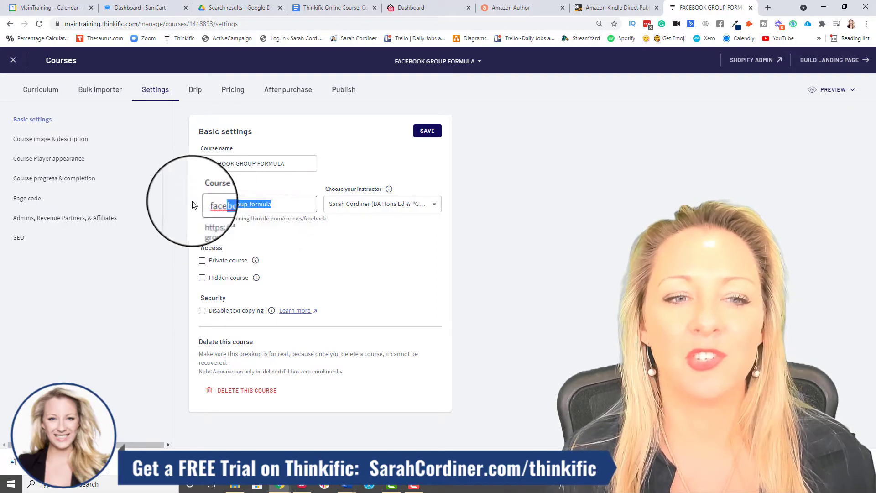
pyautogui.click(329, 252)
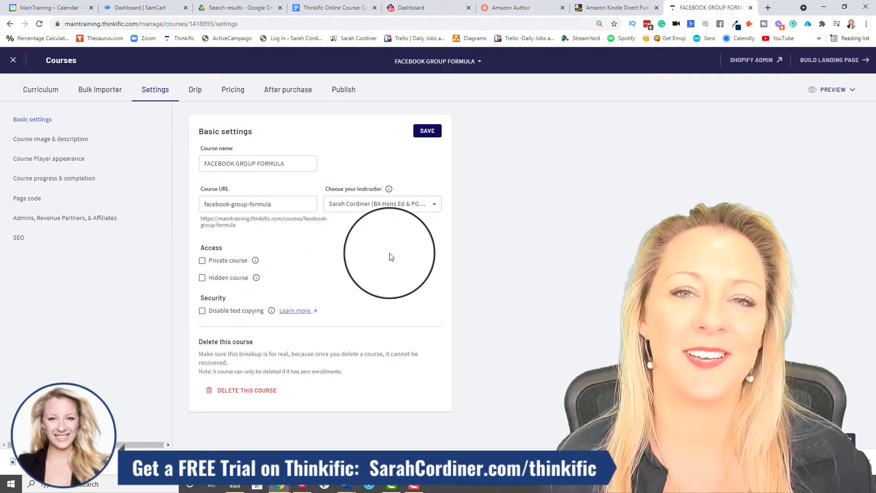
# - Review the course image's suggested dimensions and the course description field in the course image and description settings
pyautogui.click(78, 142)
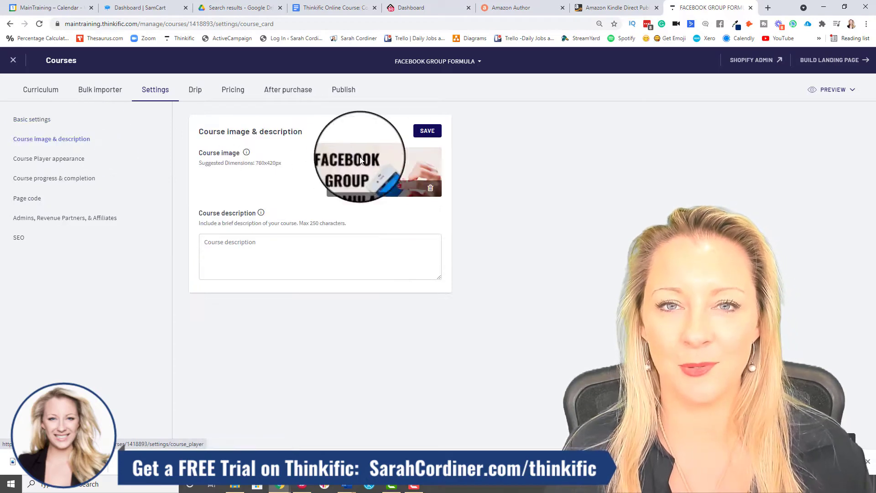
pyautogui.moveTo(283, 163); pyautogui.dragTo(256, 164)
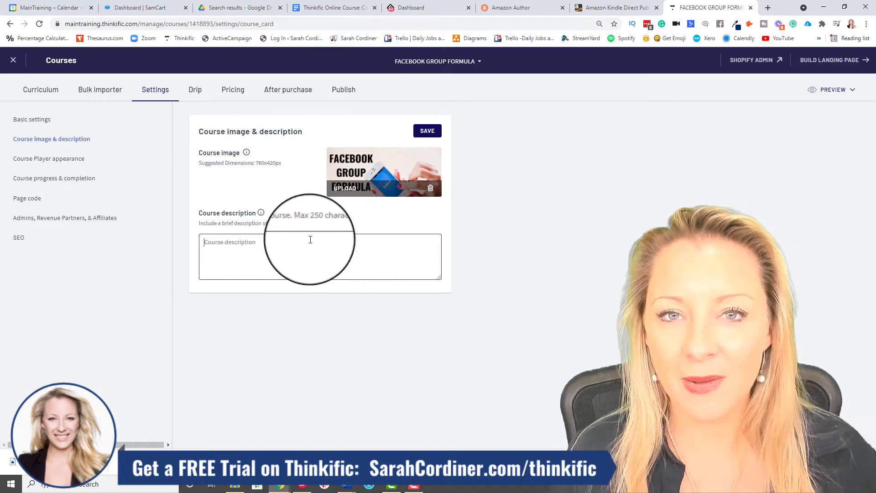
pyautogui.click(355, 247)
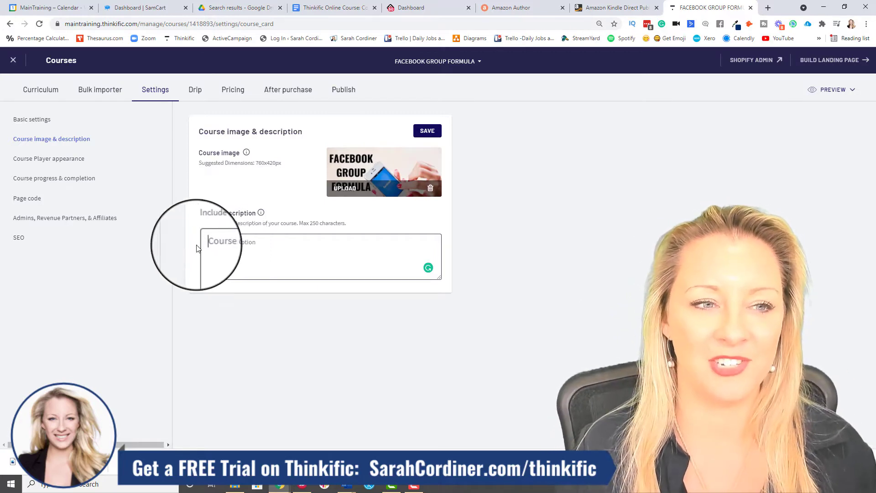
pyautogui.click(49, 158)
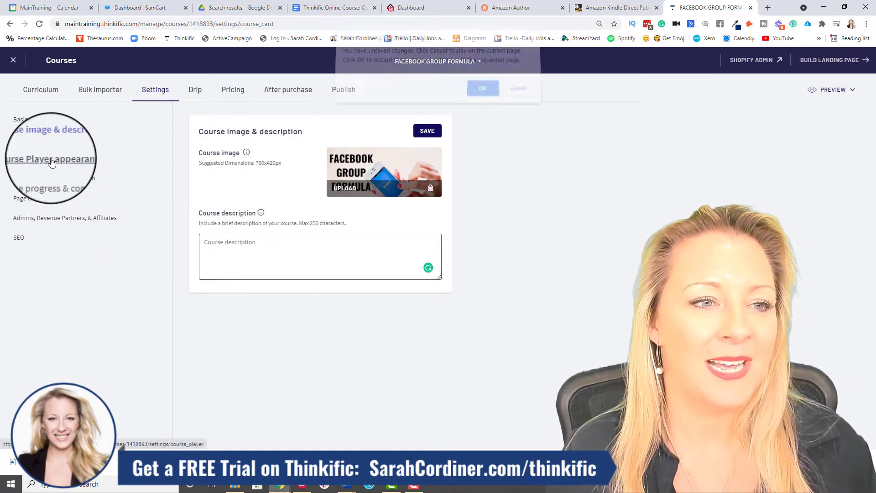
pyautogui.click(518, 93)
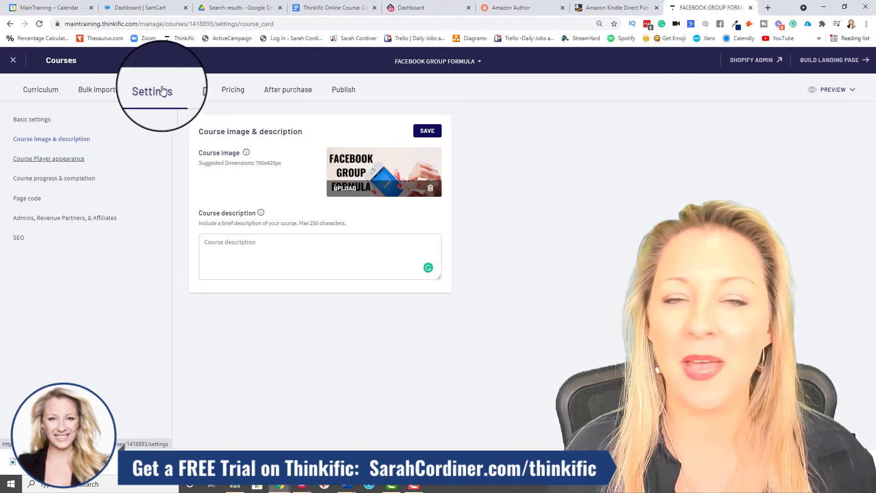
# - Return to the course curriculum, discarding unsaved settings changes, and add a saved chapter titled "Module 2"
pyautogui.click(44, 93)
pyautogui.click(482, 94)
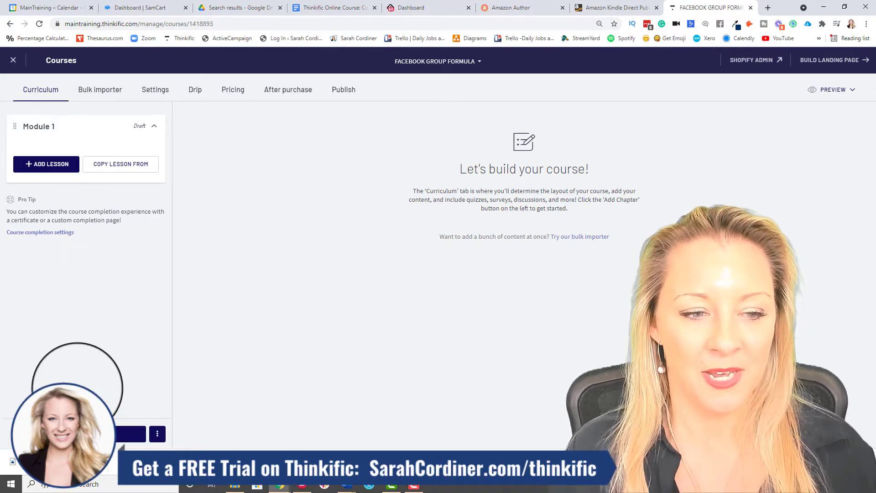
pyautogui.click(128, 434)
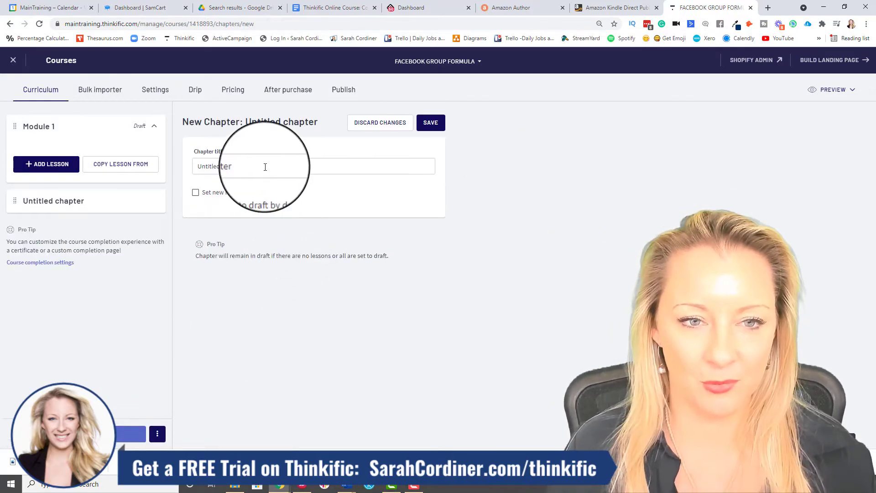
pyautogui.moveTo(265, 166); pyautogui.dragTo(173, 176)
pyautogui.write('Module 2')
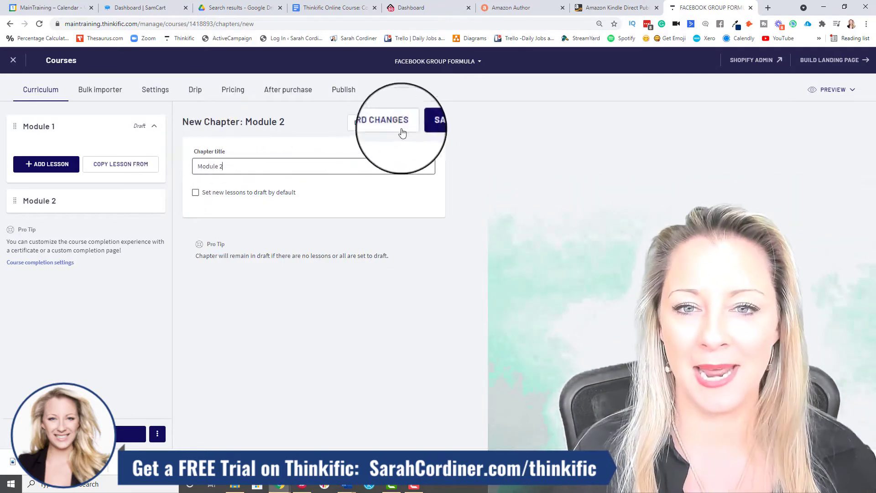
pyautogui.click(433, 126)
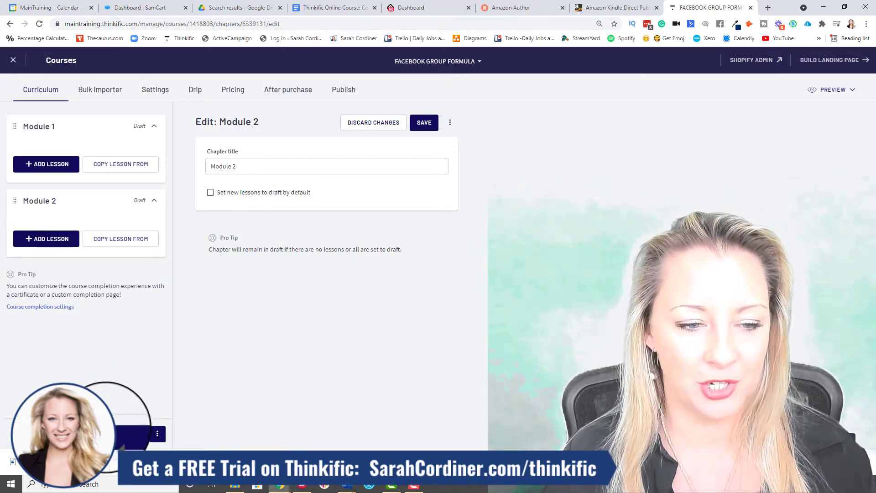
# - Add another chapter titled "Module 3" to the curriculum and save it
pyautogui.click(130, 434)
pyautogui.moveTo(254, 167); pyautogui.dragTo(160, 169)
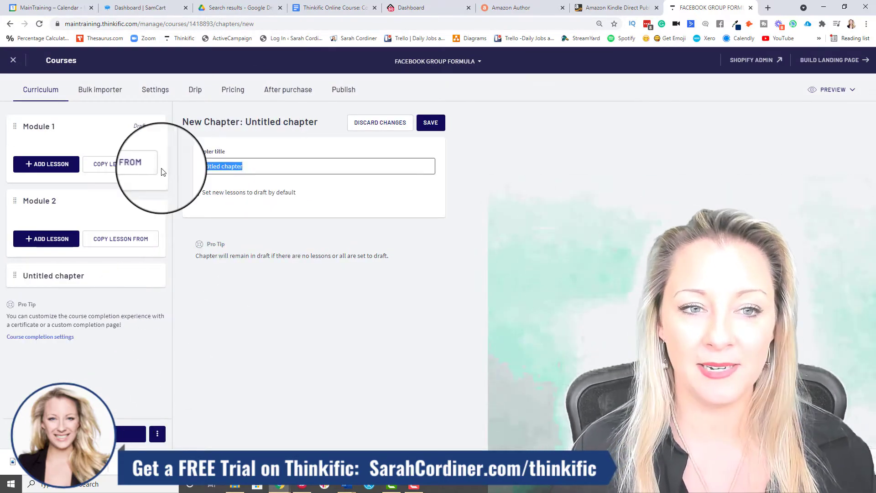
pyautogui.write('Module 3')
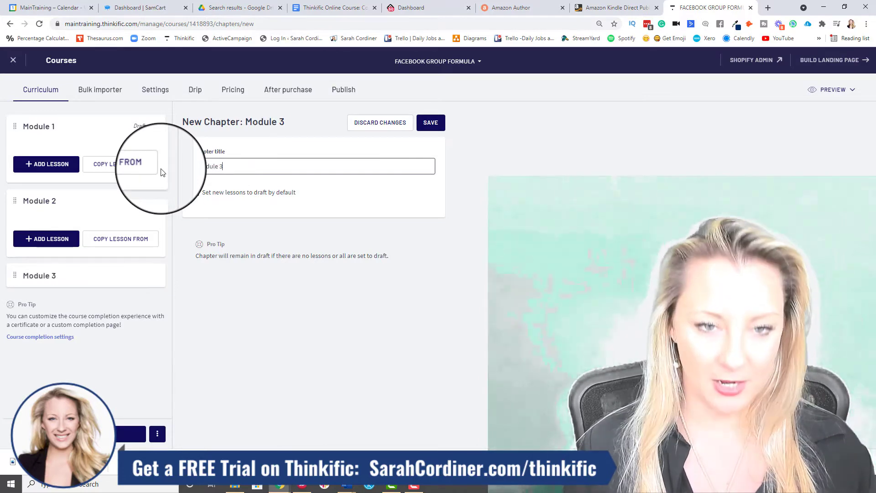
pyautogui.click(431, 123)
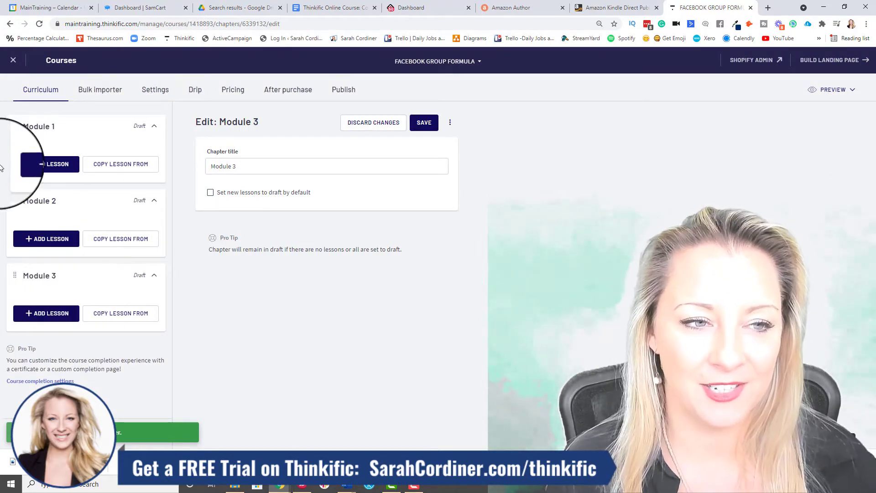
# - Review the lesson types available for Module 1 and add a new video lesson to it
pyautogui.click(49, 165)
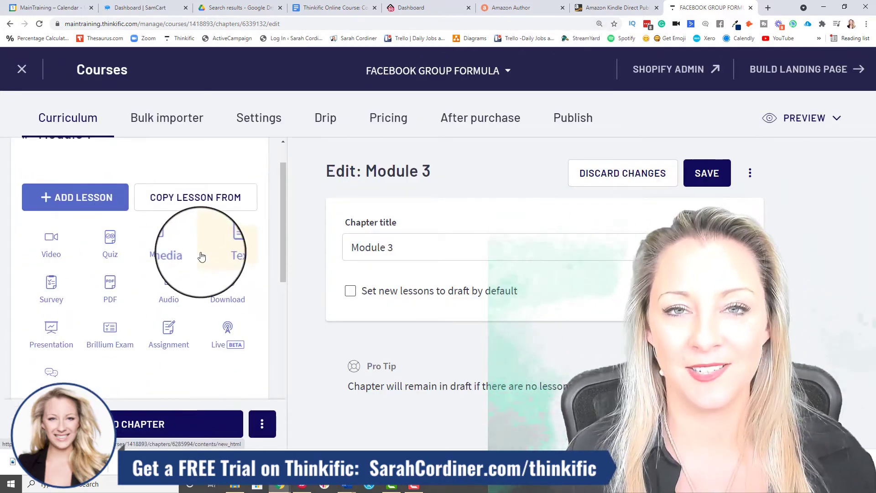
pyautogui.scroll(1, 196, 251)
pyautogui.scroll(-1, 182, 251)
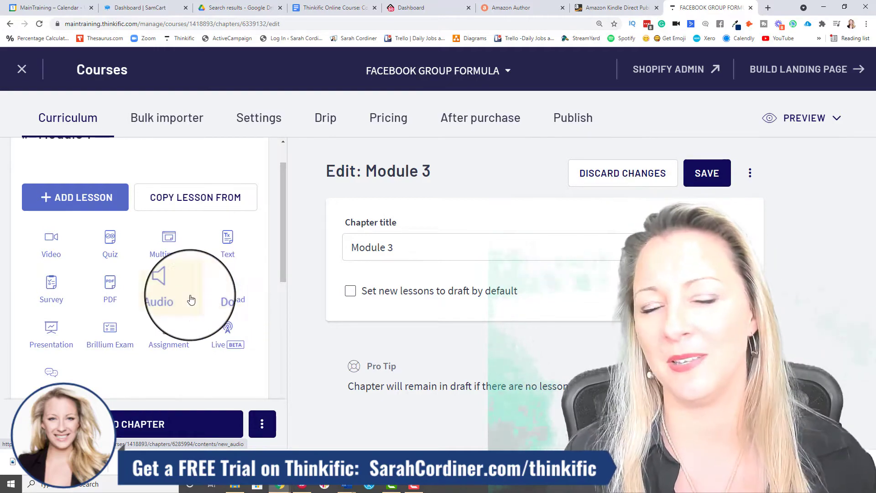
pyautogui.scroll(-1, 174, 283)
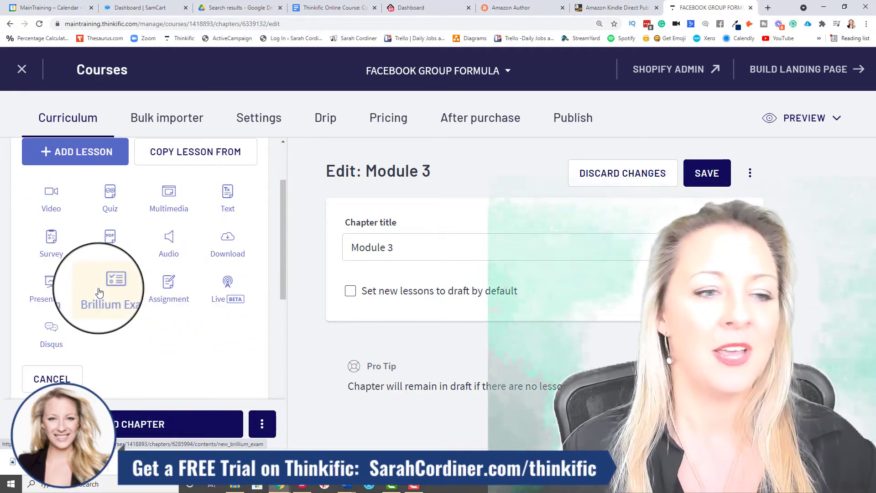
pyautogui.scroll(1, 126, 291)
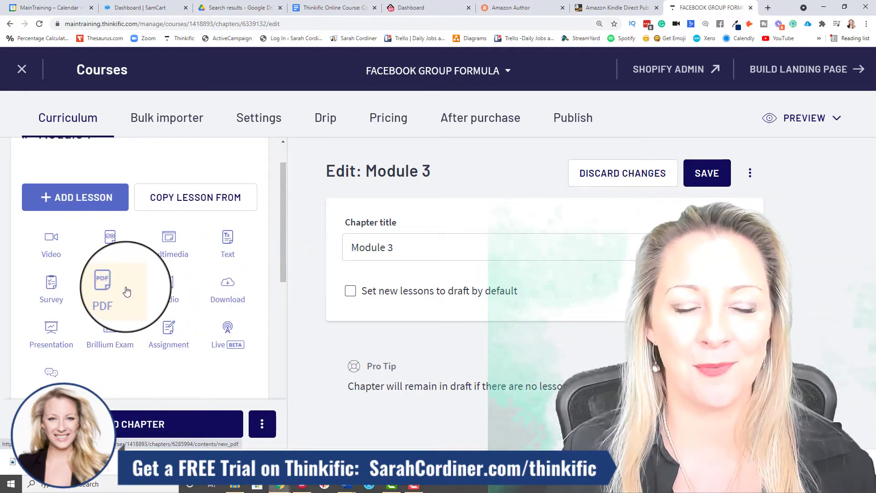
pyautogui.scroll(-1, 125, 290)
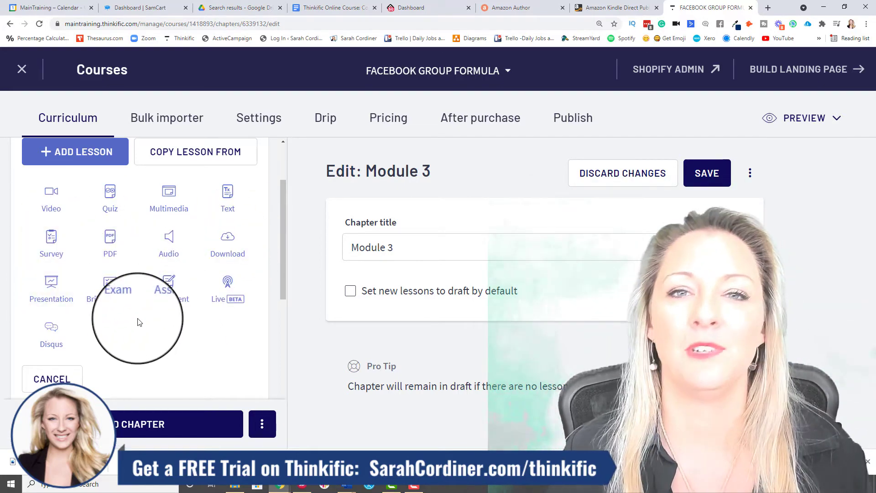
pyautogui.scroll(1, 127, 284)
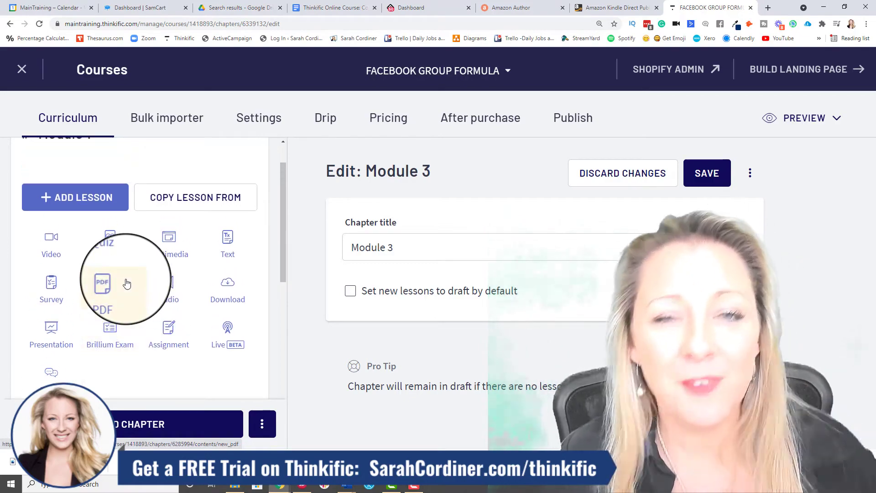
pyautogui.click(46, 242)
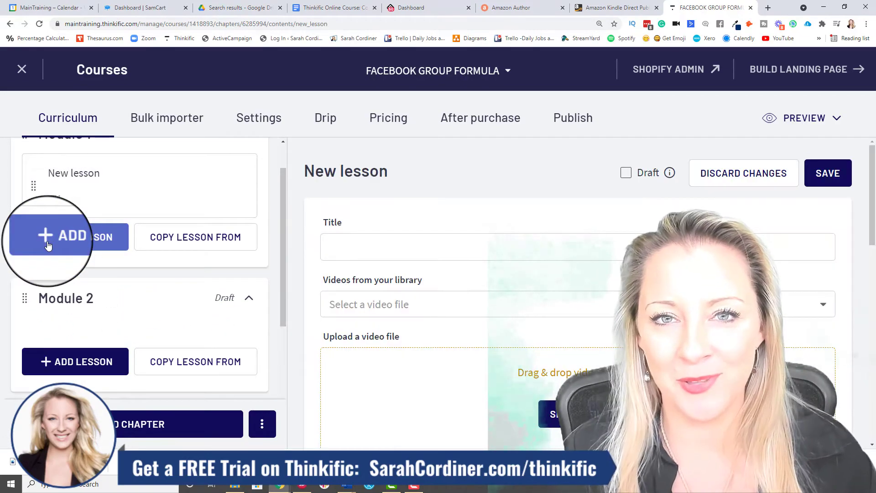
# - Enter the sample text "vddfsvgdfgd" in the new video lesson's optional text section and expand its optional downloads section
pyautogui.hotkey('ctrl', '-')
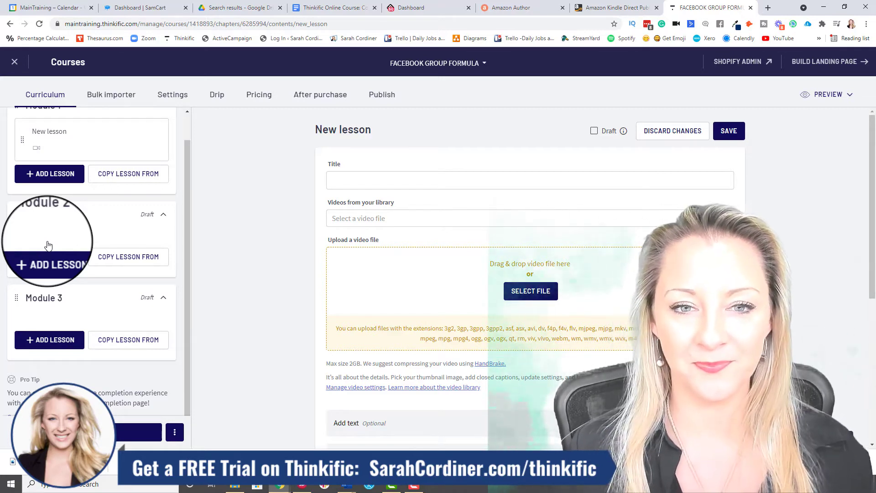
pyautogui.click(344, 179)
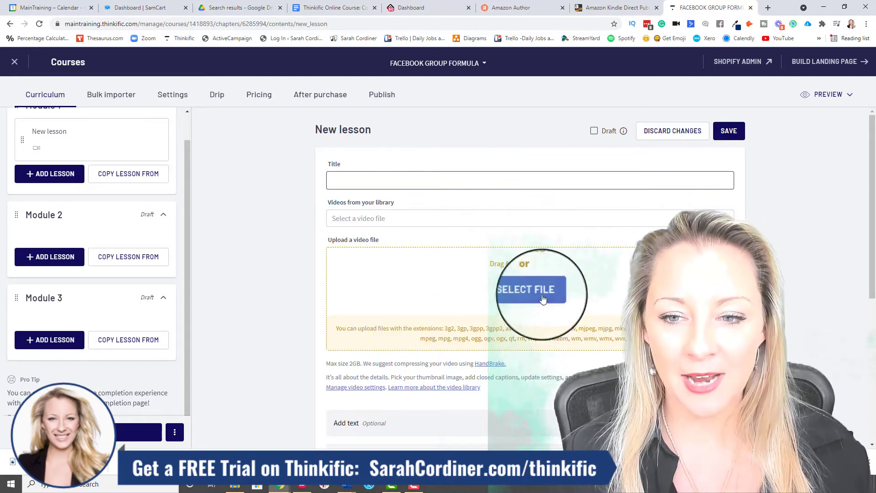
pyautogui.scroll(-2, 506, 269)
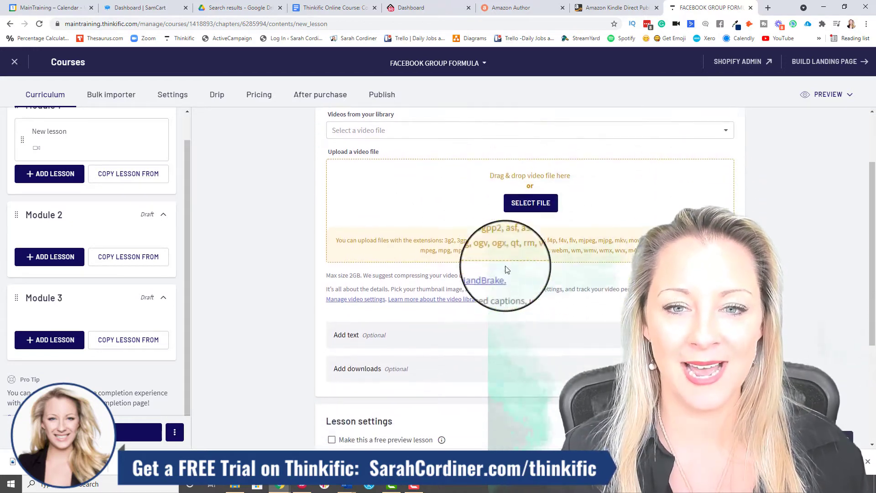
pyautogui.scroll(-1, 506, 269)
pyautogui.click(362, 282)
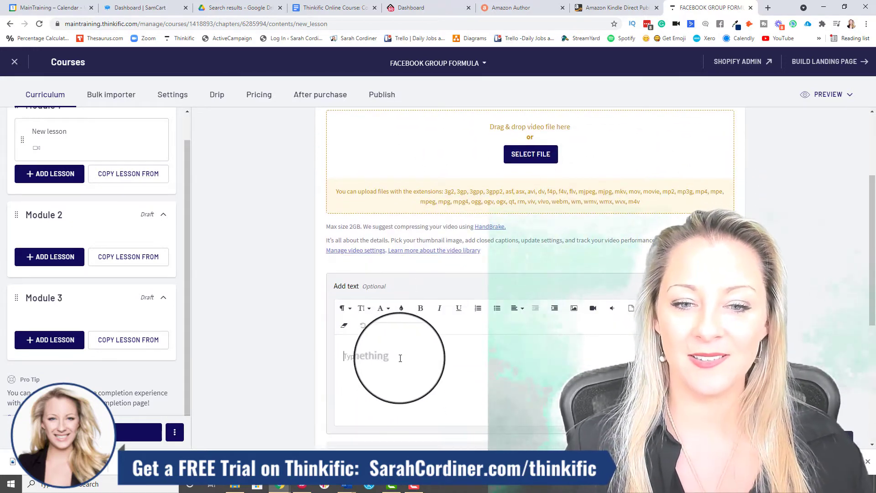
pyautogui.write('vddfsvgdfgd')
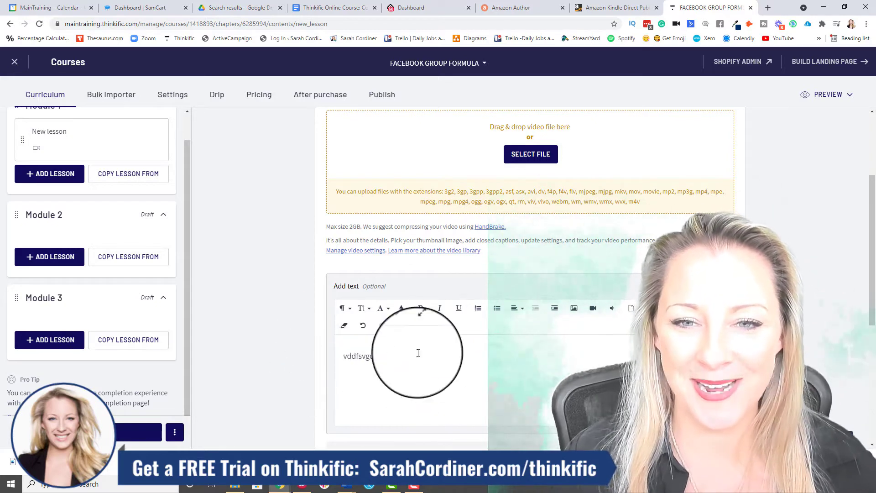
pyautogui.scroll(-4, 411, 292)
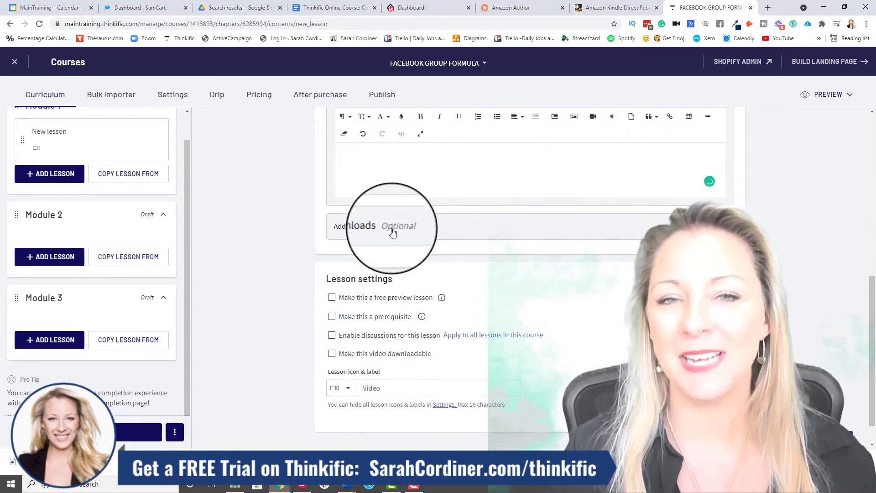
pyautogui.click(388, 228)
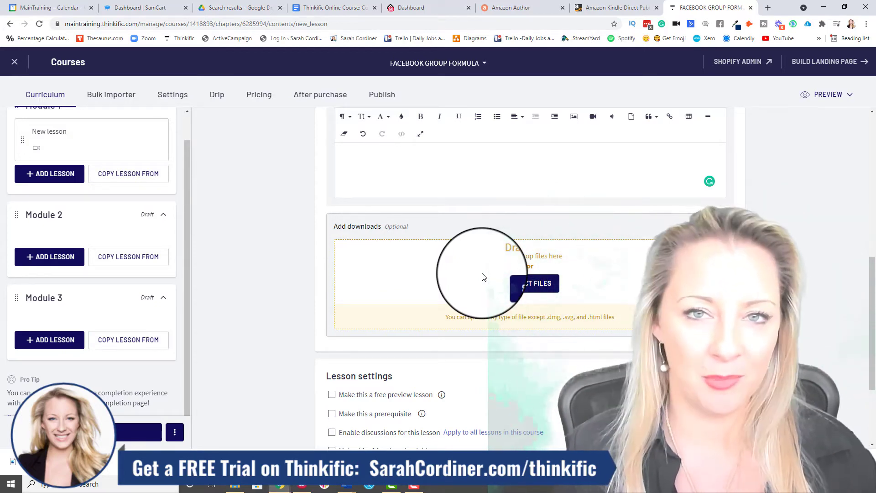
# - Discard the unsaved new video lesson and confirm the removal
pyautogui.scroll(7, 548, 289)
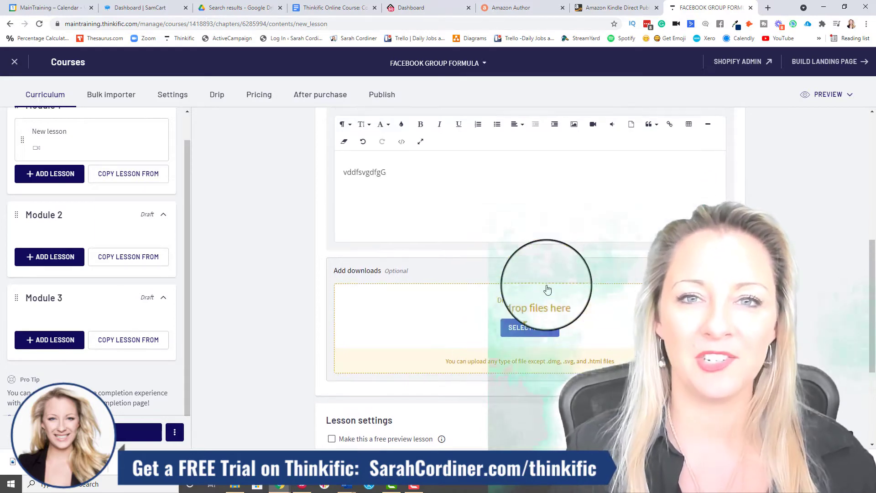
pyautogui.scroll(-5, 547, 284)
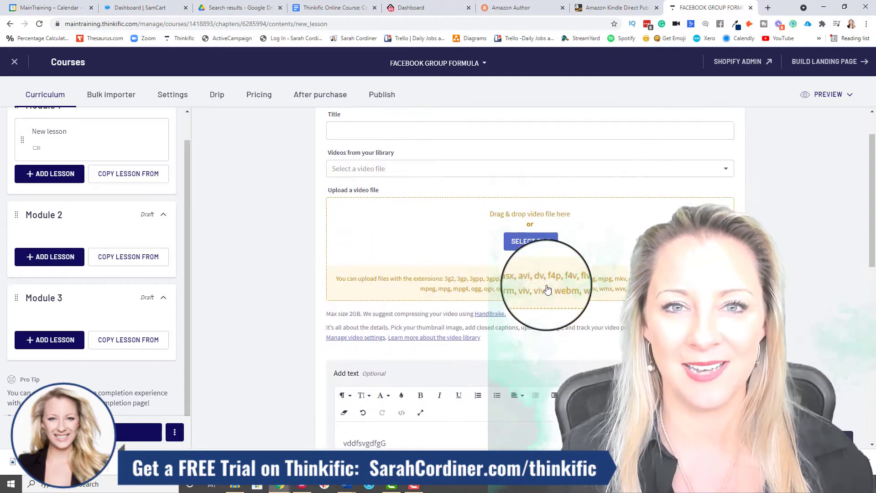
pyautogui.scroll(5, 475, 276)
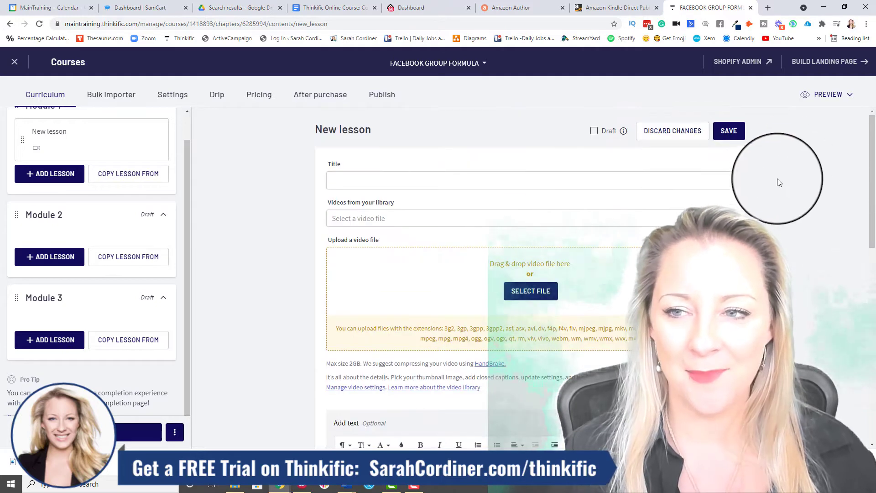
pyautogui.click(680, 131)
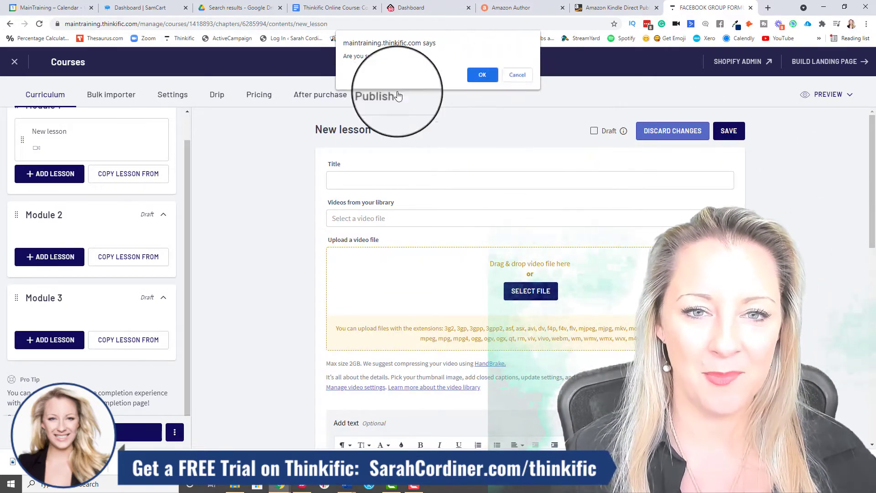
pyautogui.click(487, 75)
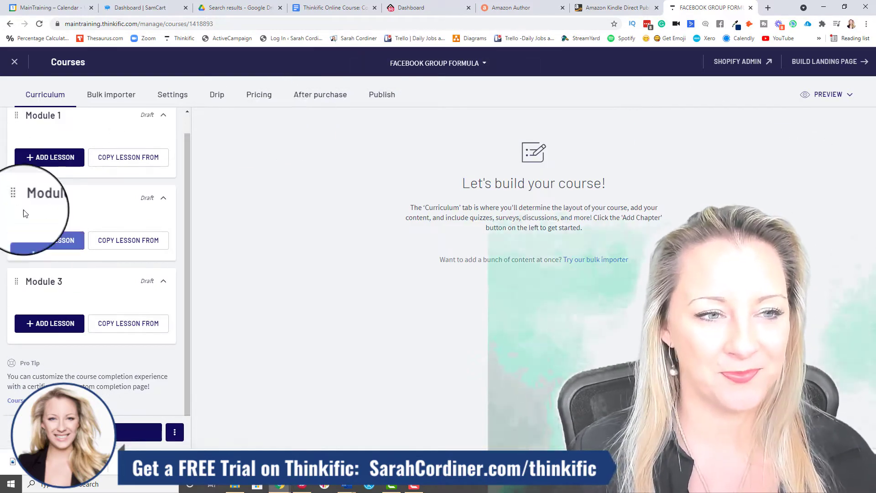
# - Start a new text lesson in Module 1 to look over its editor, and discard it without saving
pyautogui.click(50, 157)
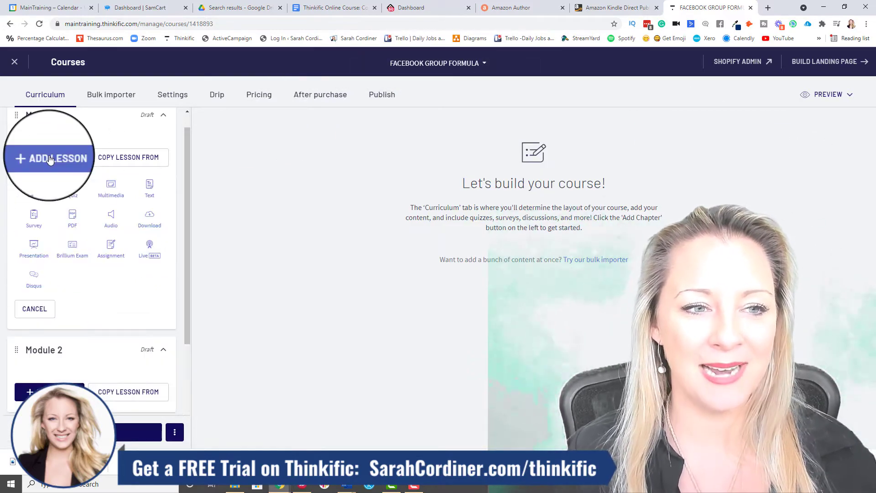
pyautogui.click(150, 188)
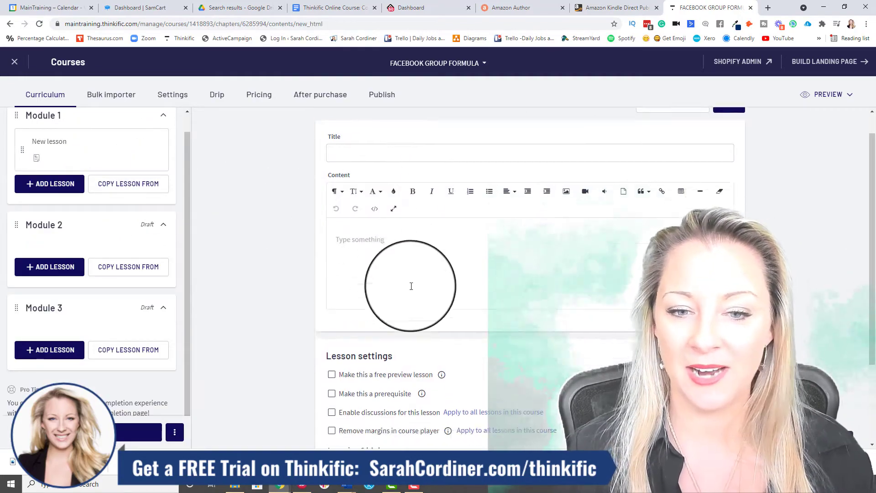
pyautogui.scroll(-3, 412, 286)
pyautogui.scroll(3, 415, 269)
pyautogui.click(390, 326)
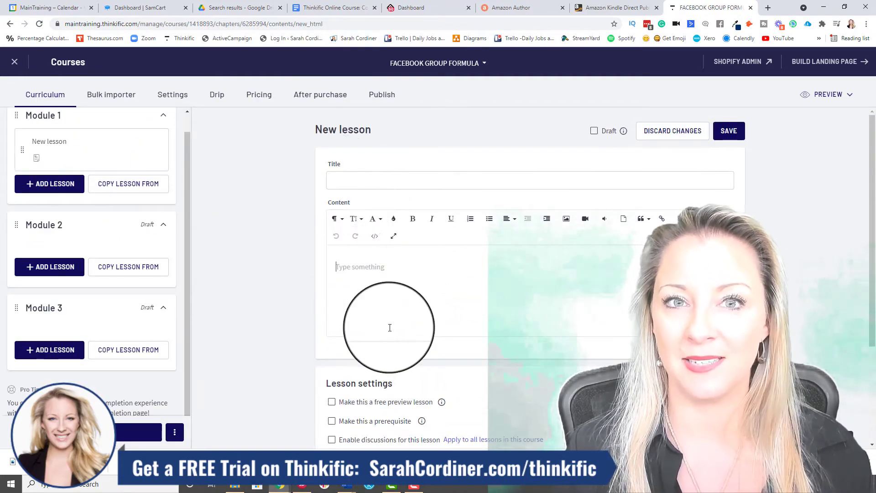
pyautogui.click(688, 134)
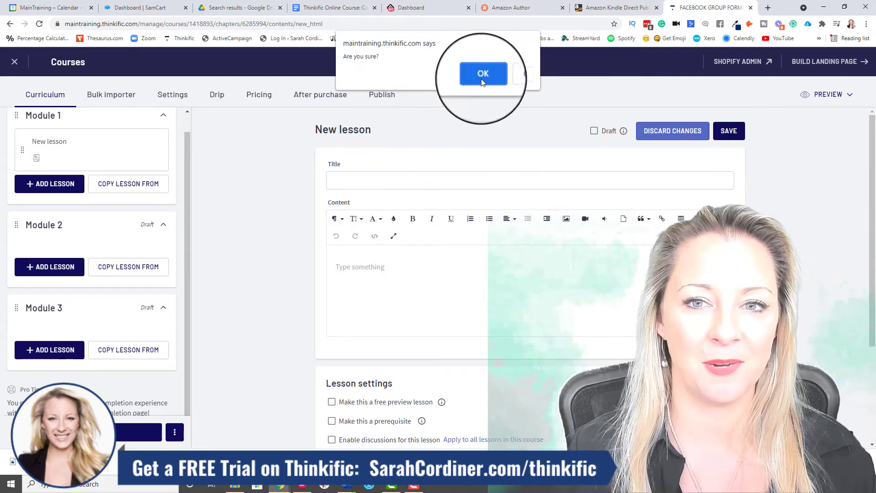
pyautogui.click(483, 74)
# - Show the lesson types available for Module 1 once more and look through them
pyautogui.click(50, 153)
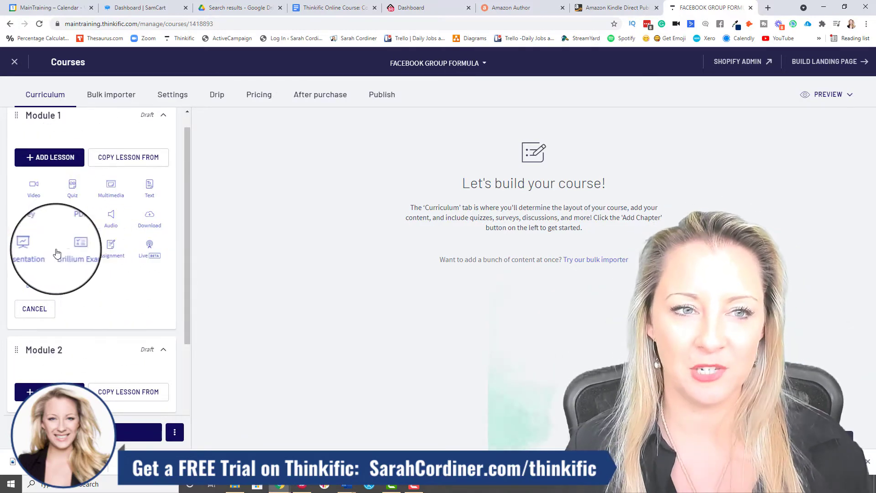
pyautogui.scroll(1, 64, 242)
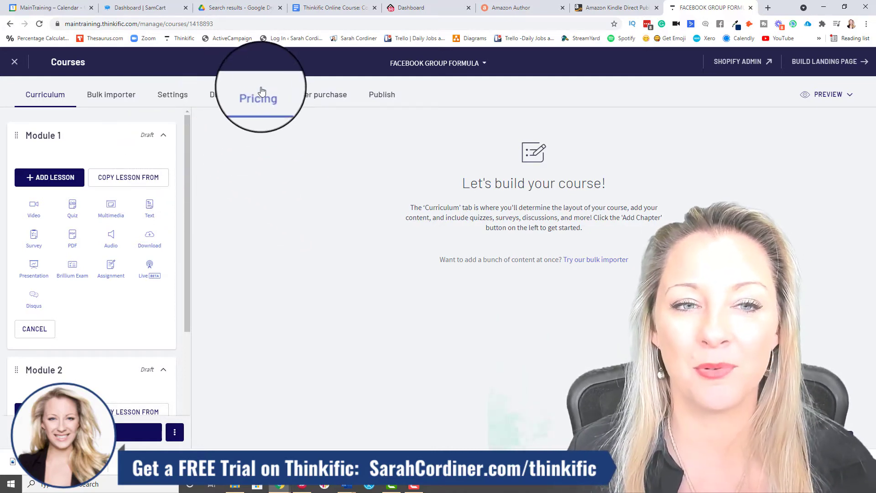
# - Open the course's pricing settings and set the primary pricing to a one-time payment of $97
pyautogui.click(263, 95)
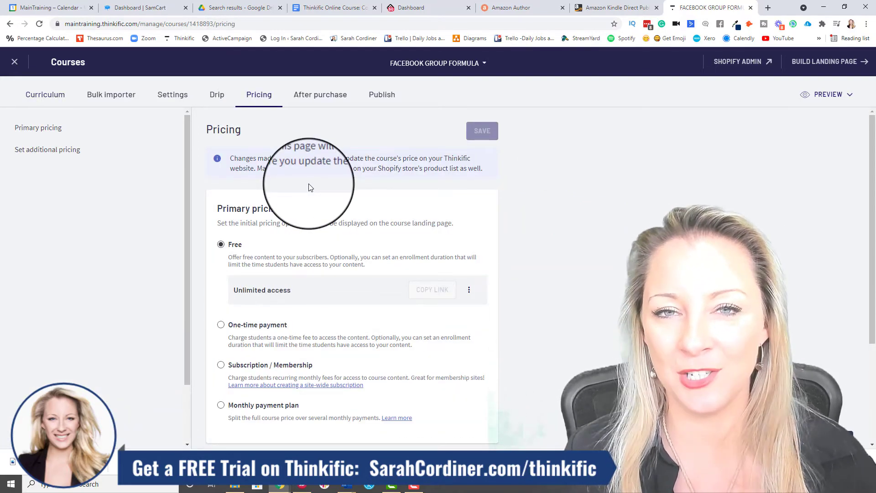
pyautogui.scroll(-2, 237, 206)
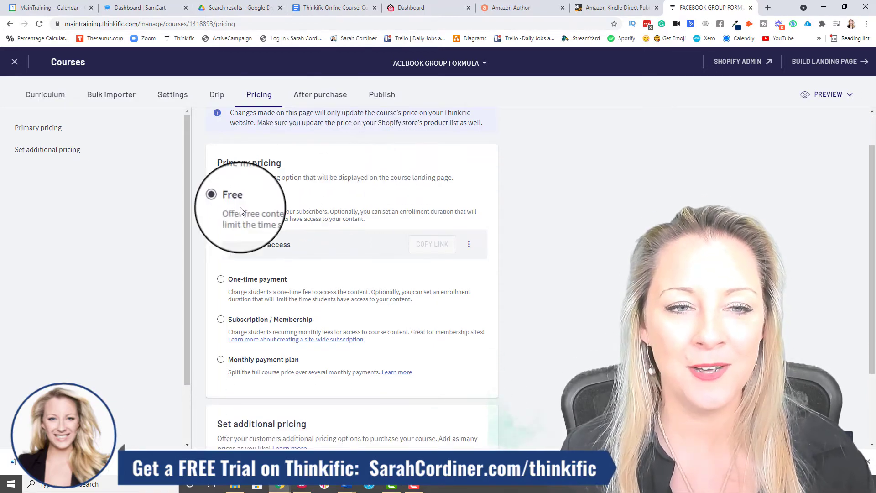
pyautogui.click(221, 234)
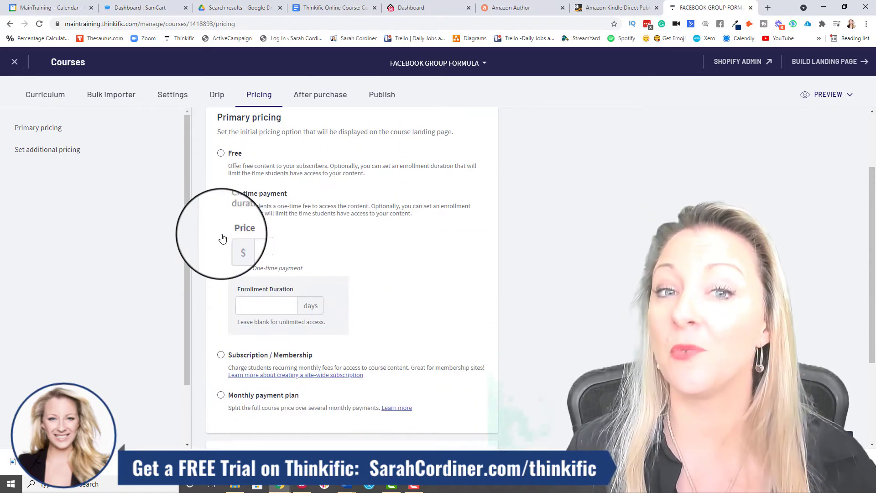
pyautogui.scroll(-2, 221, 238)
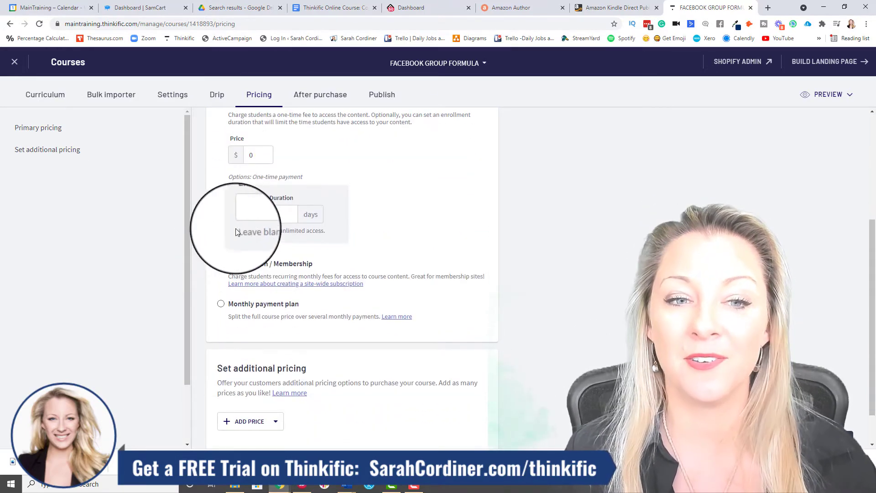
pyautogui.doubleClick(249, 154)
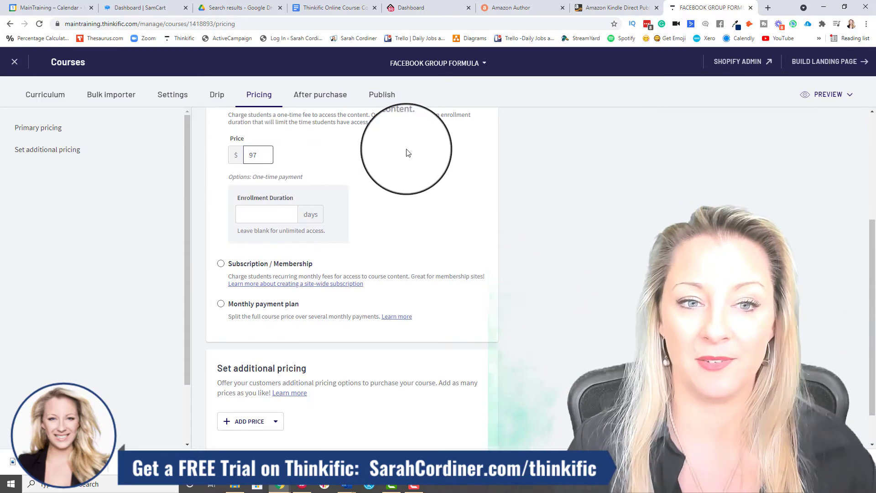
# - Set the one-time payment's enrollment duration to 365 days
pyautogui.click(273, 214)
pyautogui.scroll(2, 442, 212)
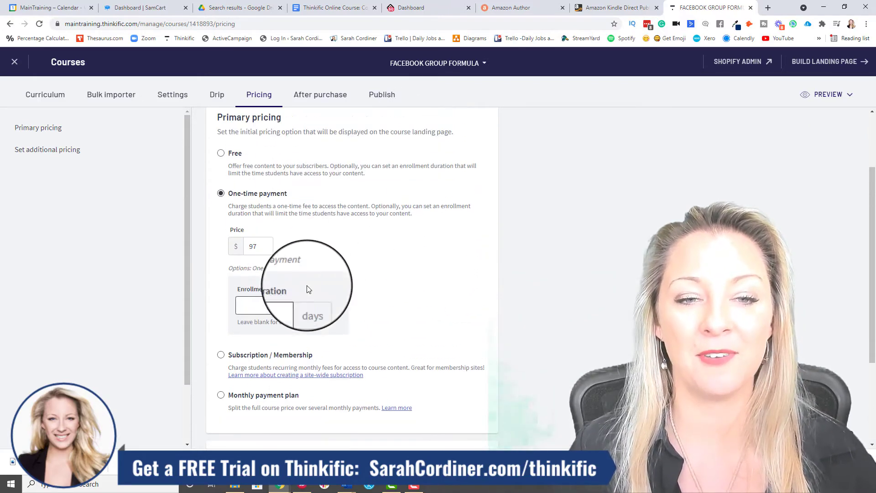
pyautogui.scroll(-1, 333, 241)
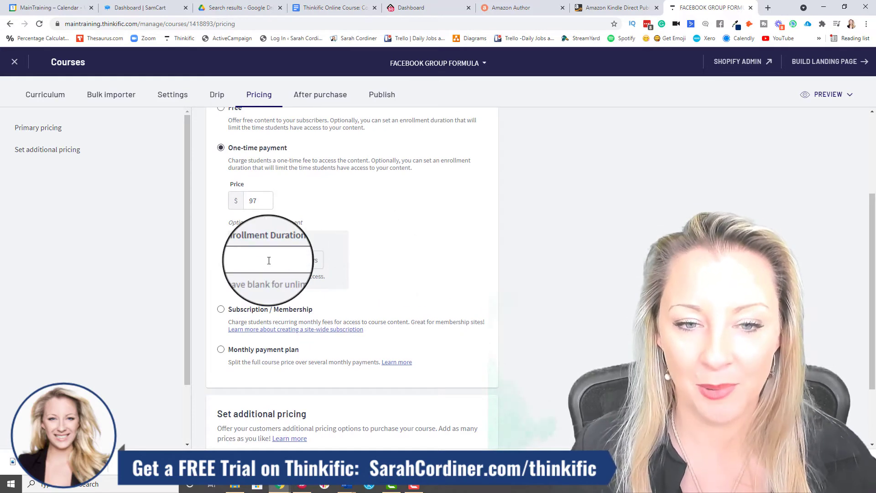
pyautogui.write('36')
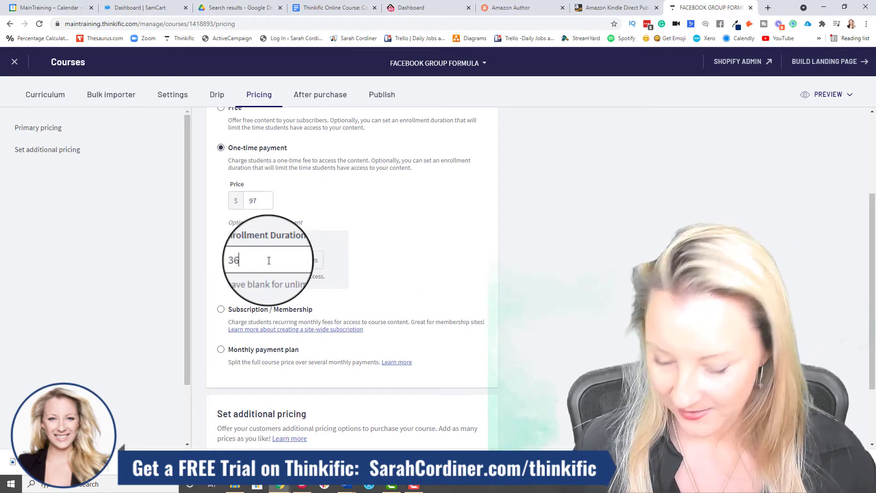
pyautogui.write('5')
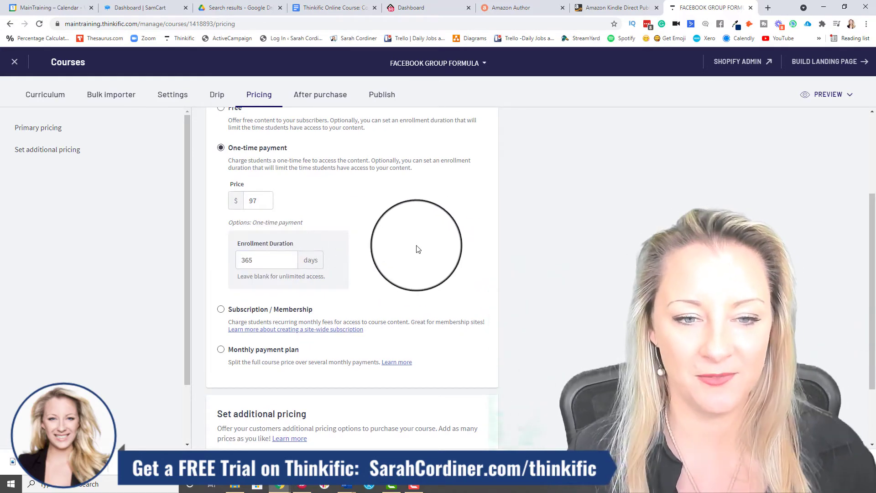
pyautogui.scroll(-2, 417, 249)
pyautogui.scroll(3, 442, 211)
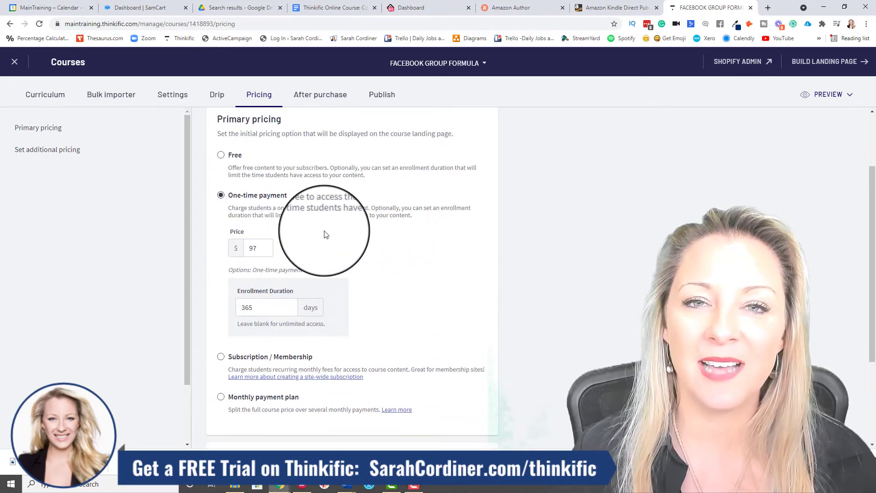
# - Switch the primary pricing to Subscription / Membership with an amount of $47 paid every 1 month
pyautogui.scroll(-2, 326, 234)
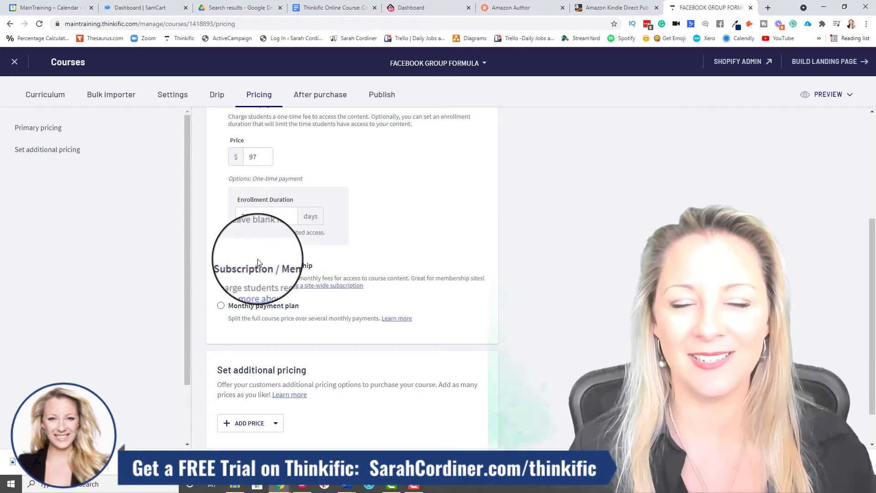
pyautogui.scroll(-1, 238, 214)
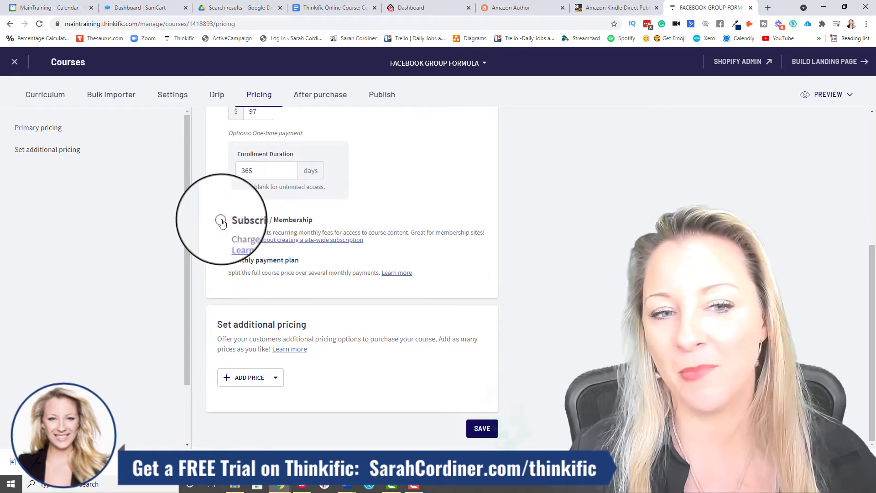
pyautogui.click(221, 221)
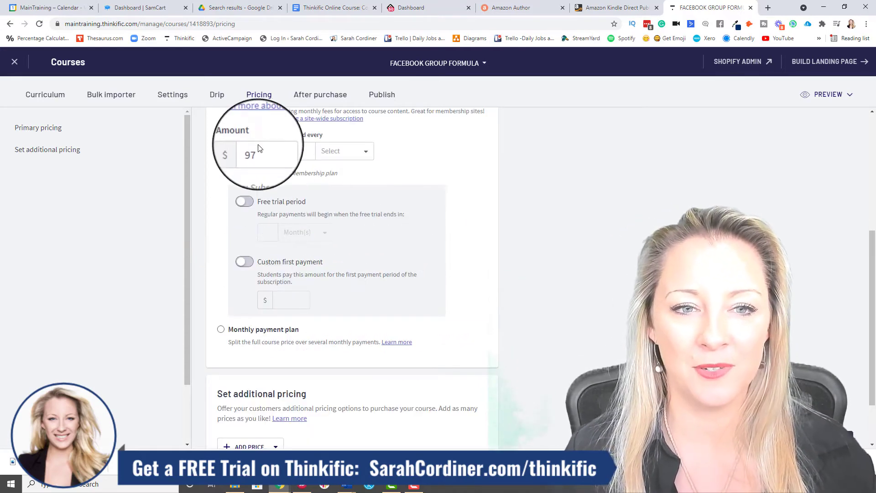
pyautogui.scroll(2, 259, 149)
pyautogui.doubleClick(254, 244)
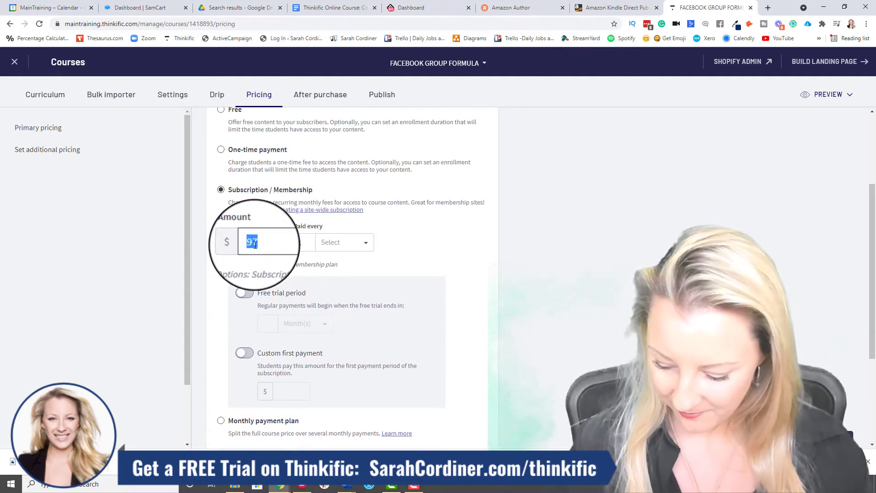
pyautogui.click(340, 242)
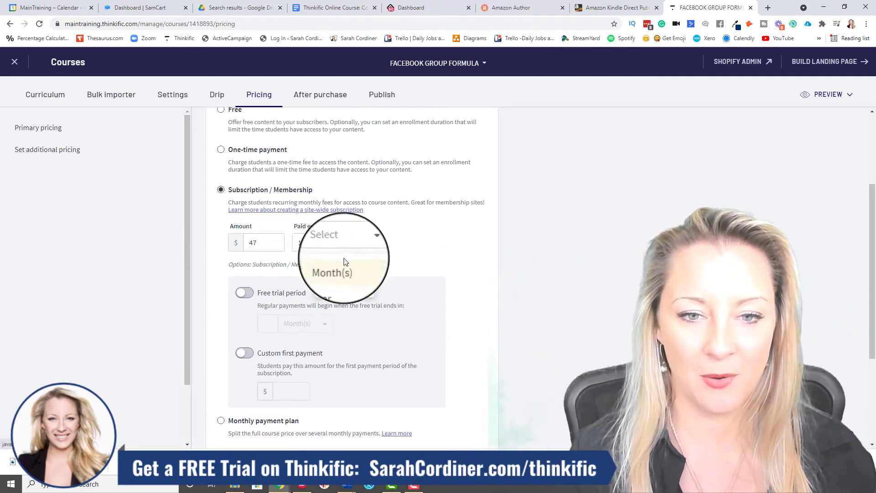
pyautogui.click(345, 269)
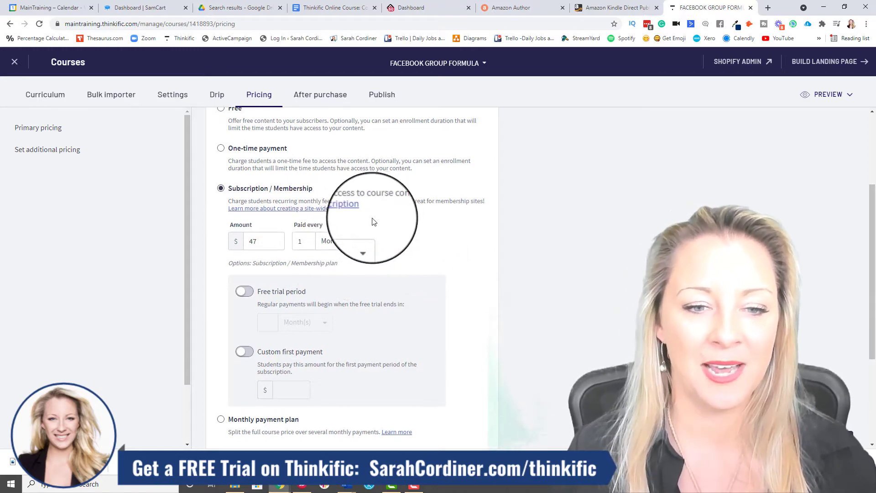
# - Enable a free trial period of 1 day for the subscription
pyautogui.scroll(-2, 356, 210)
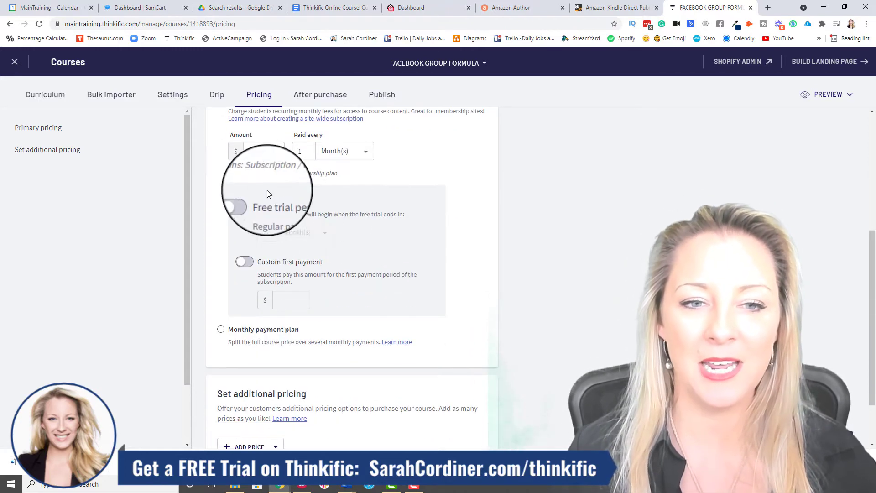
pyautogui.click(242, 202)
pyautogui.click(270, 232)
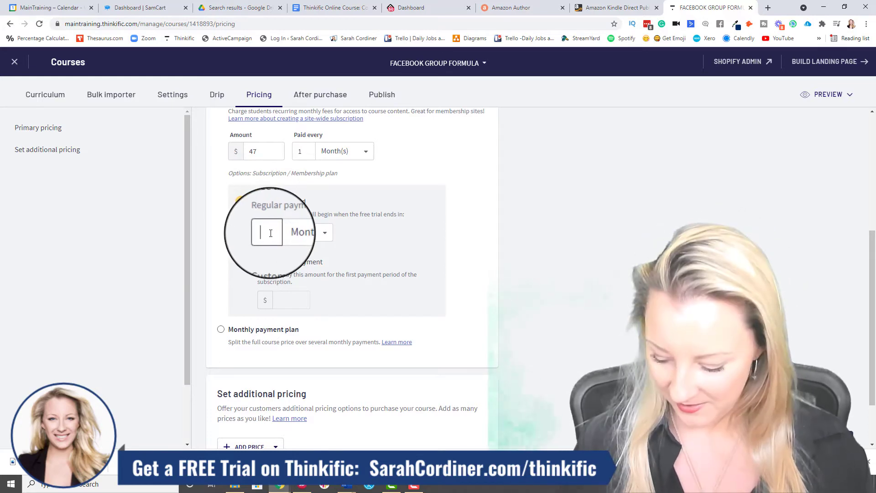
pyautogui.click(303, 232)
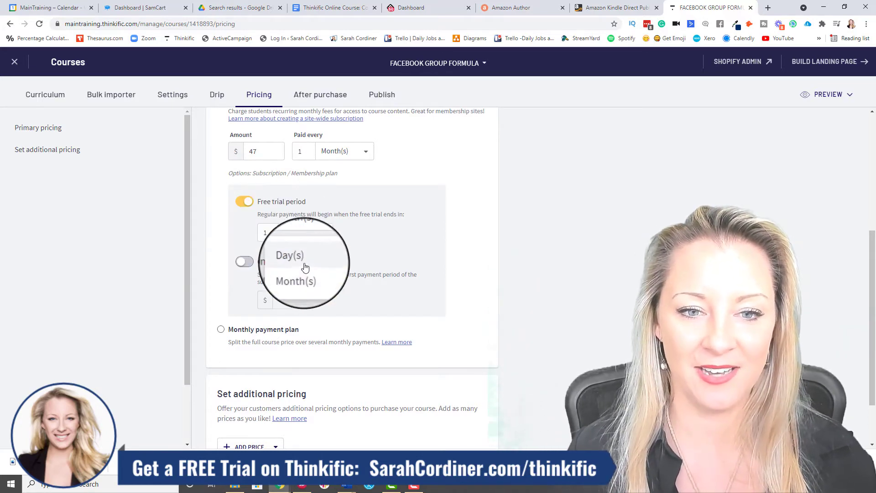
pyautogui.click(293, 253)
# - Turn off the free trial period and enable a custom first payment of $5 for the subscription
pyautogui.scroll(2, 377, 238)
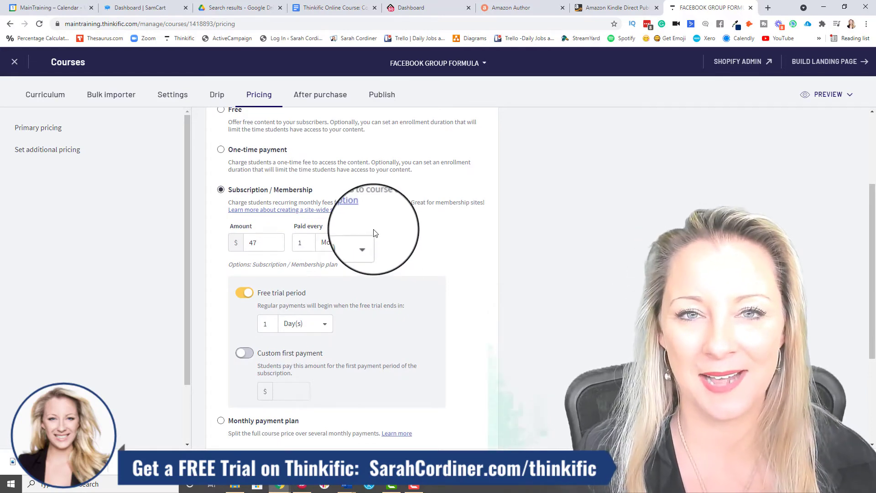
pyautogui.scroll(-1, 374, 233)
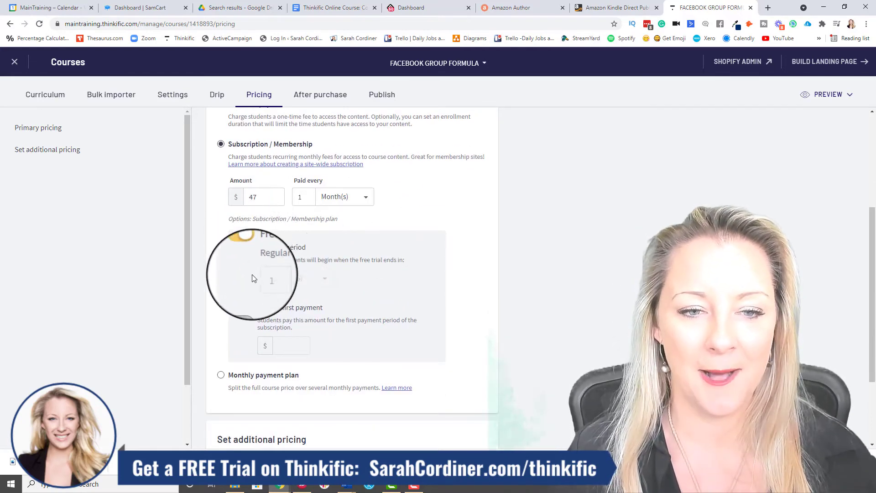
pyautogui.click(291, 346)
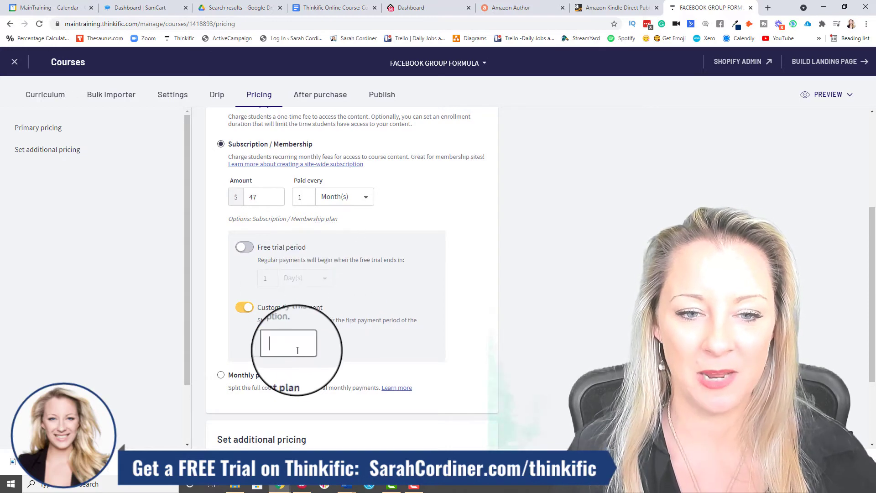
pyautogui.write('5')
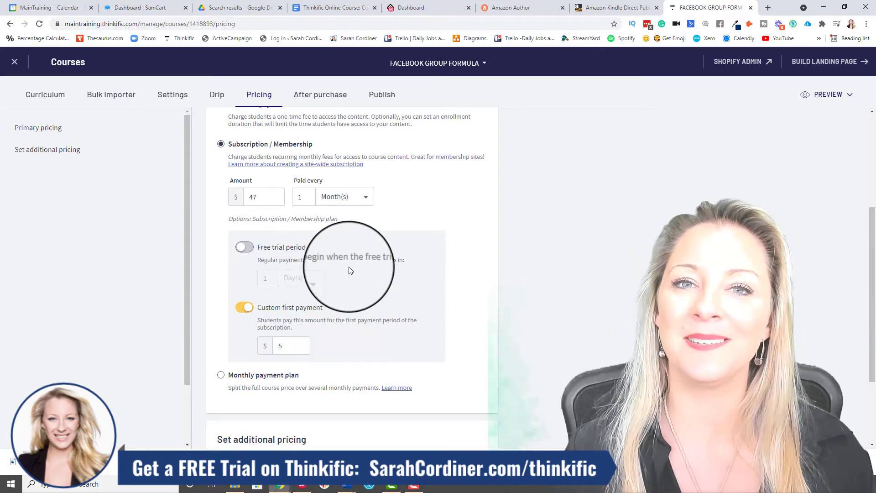
pyautogui.scroll(-2, 295, 246)
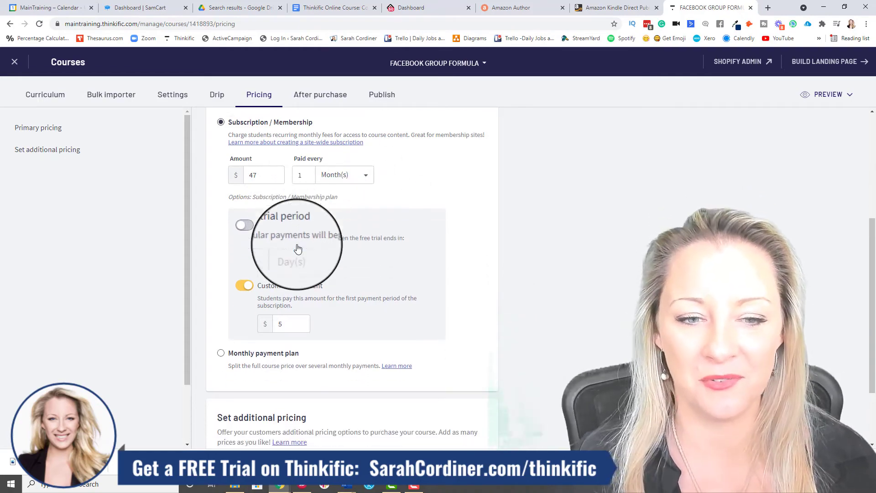
# - Switch the course's primary pricing from the subscription to a Monthly payment plan
pyautogui.scroll(4, 320, 214)
pyautogui.scroll(-4, 319, 187)
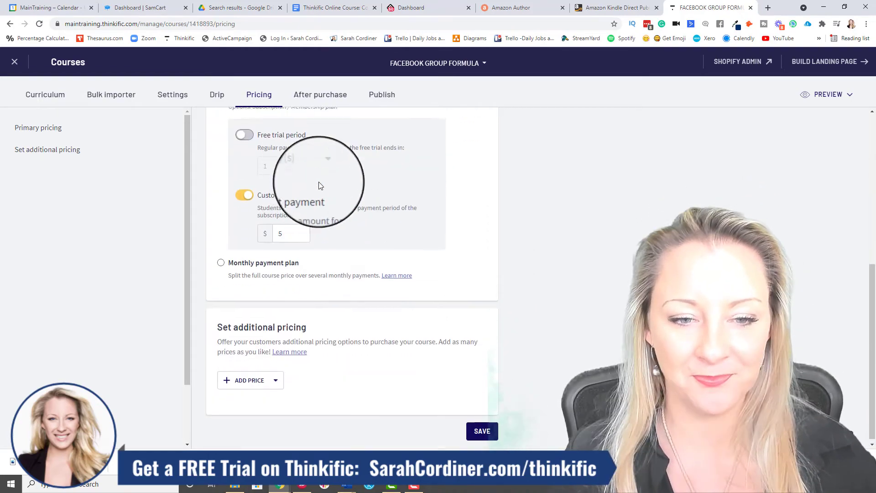
pyautogui.click(221, 260)
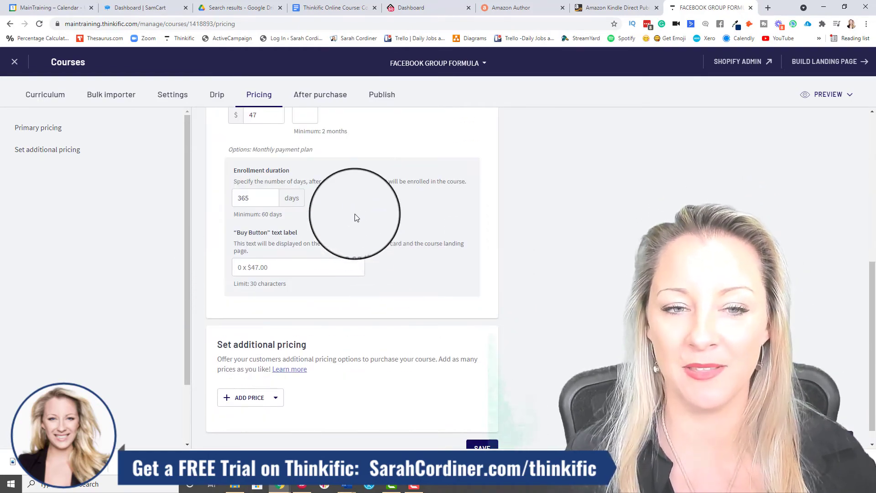
pyautogui.scroll(4, 352, 215)
pyautogui.scroll(-2, 354, 240)
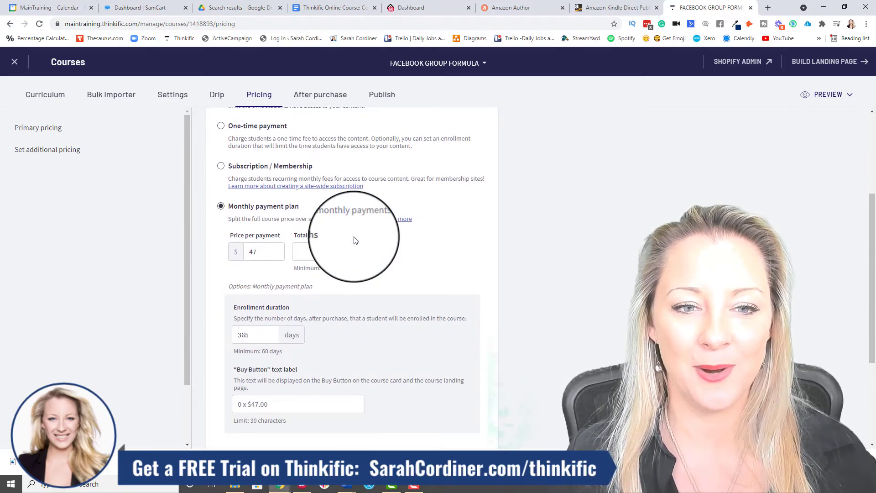
# - Set the monthly payment plan to $500 per payment over a total of 3 months
pyautogui.click(256, 251)
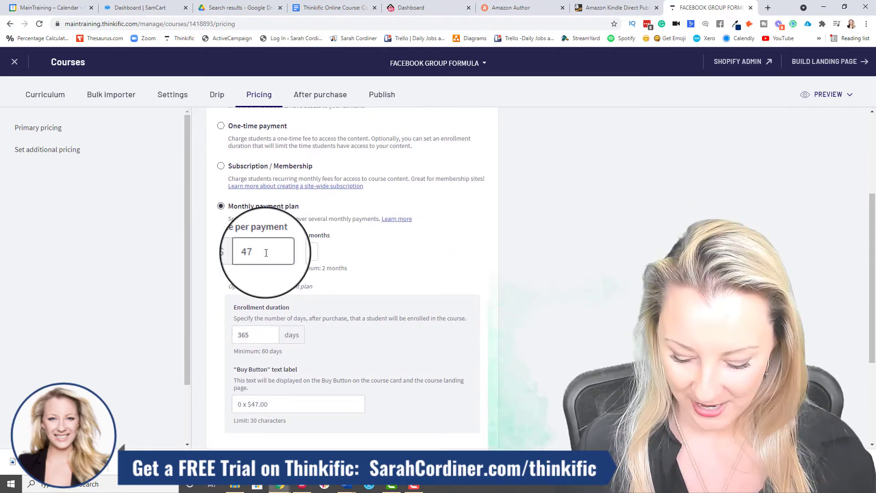
pyautogui.press('BackSpace')
pyautogui.press('BackSpace')
pyautogui.write('1500')
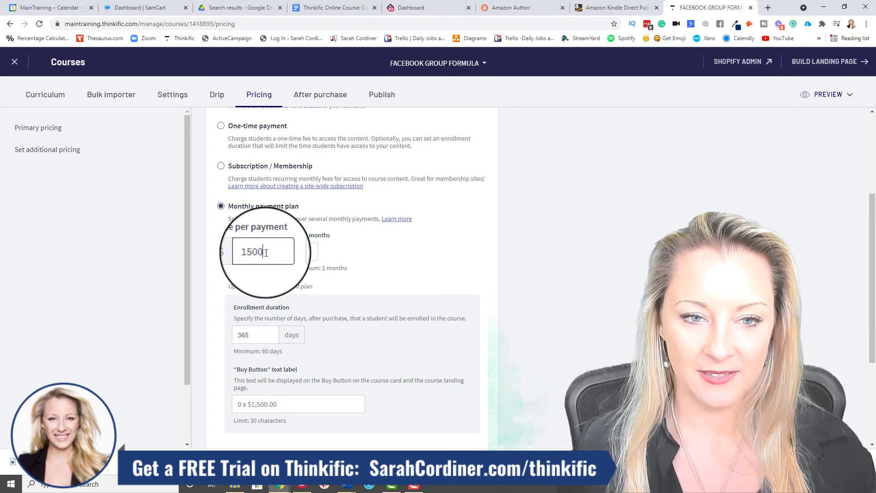
pyautogui.press('BackSpace')
pyautogui.press('BackSpace')
pyautogui.press('BackSpace')
pyautogui.press('BackSpace')
pyautogui.write('500')
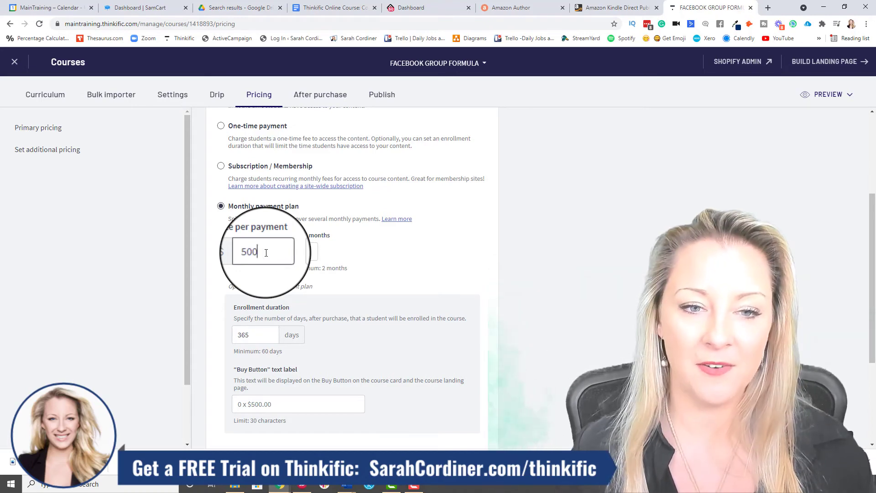
pyautogui.click(306, 252)
pyautogui.write('3')
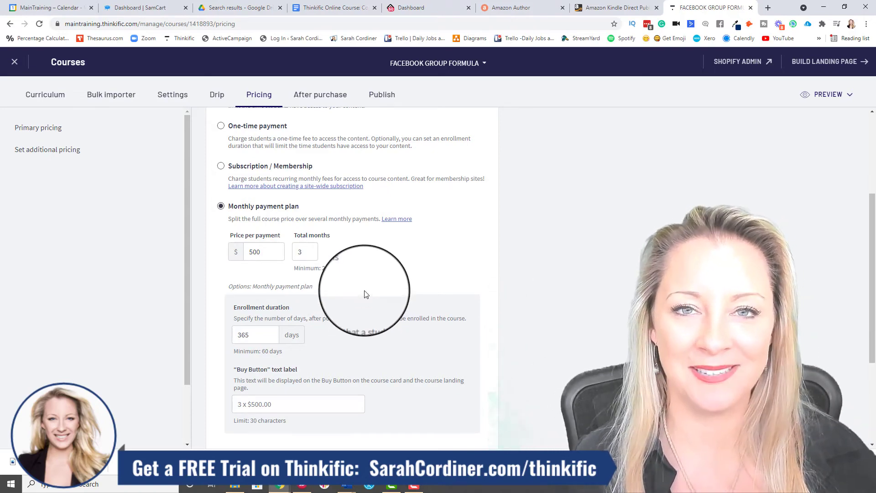
# - Review the payment plan's options and the price types offered for additional pricing without adding one
pyautogui.scroll(-3, 364, 292)
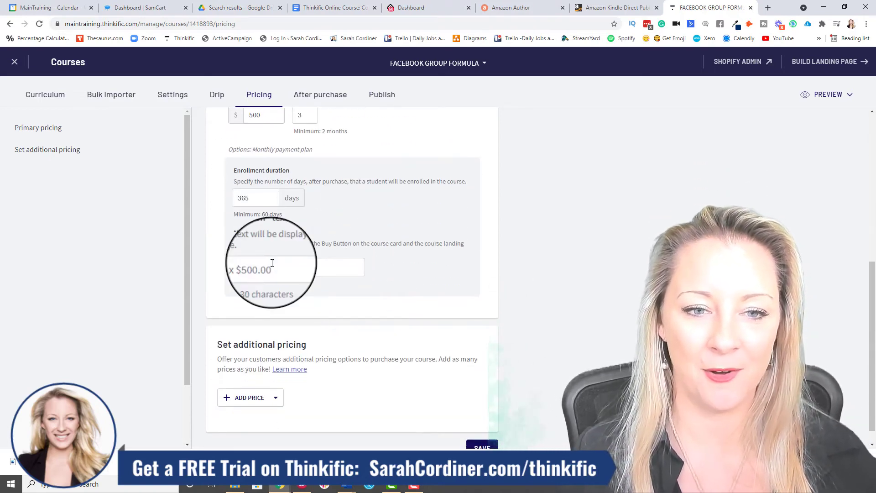
pyautogui.scroll(6, 271, 246)
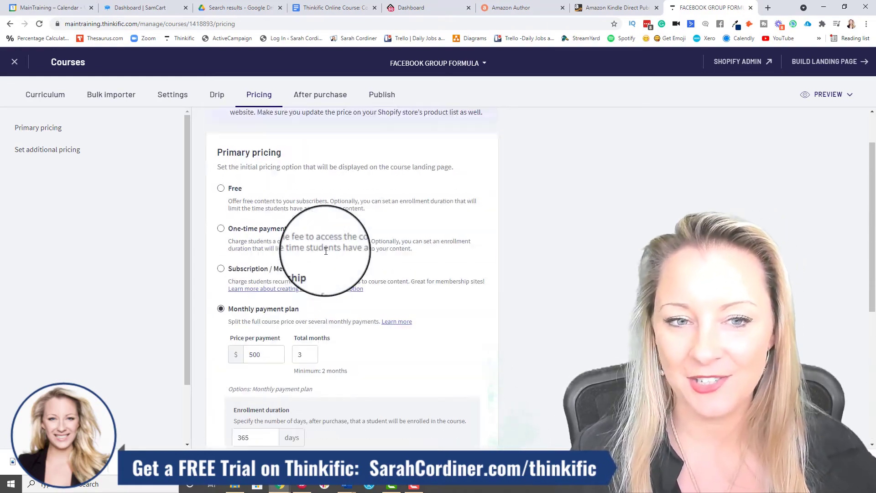
pyautogui.scroll(-7, 320, 259)
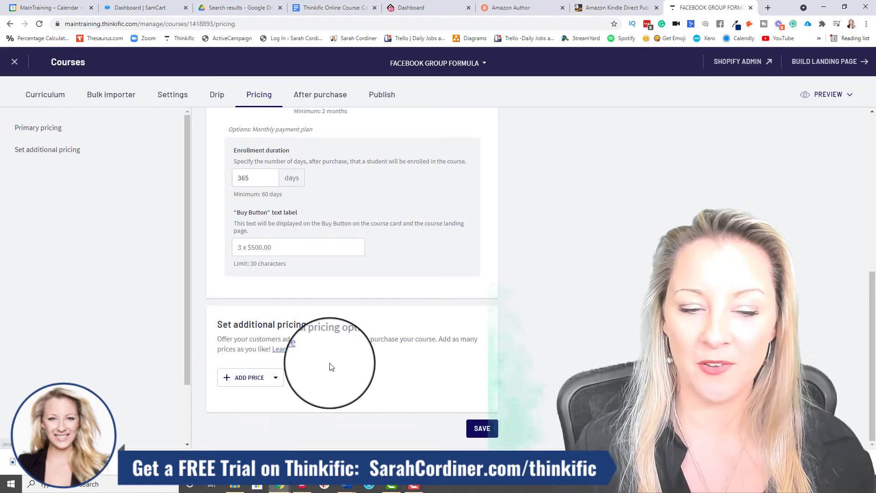
pyautogui.click(271, 382)
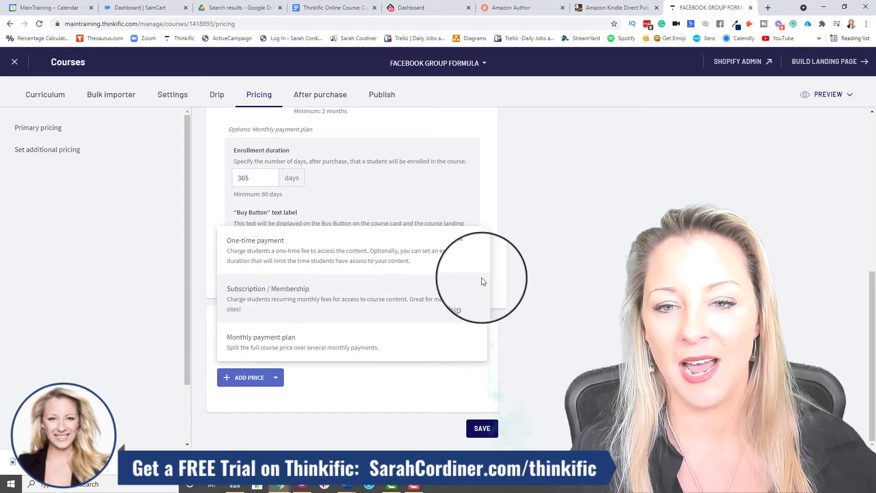
pyautogui.click(596, 278)
# - Save the course's pricing with the monthly payment plan as the primary price
pyautogui.scroll(2, 352, 300)
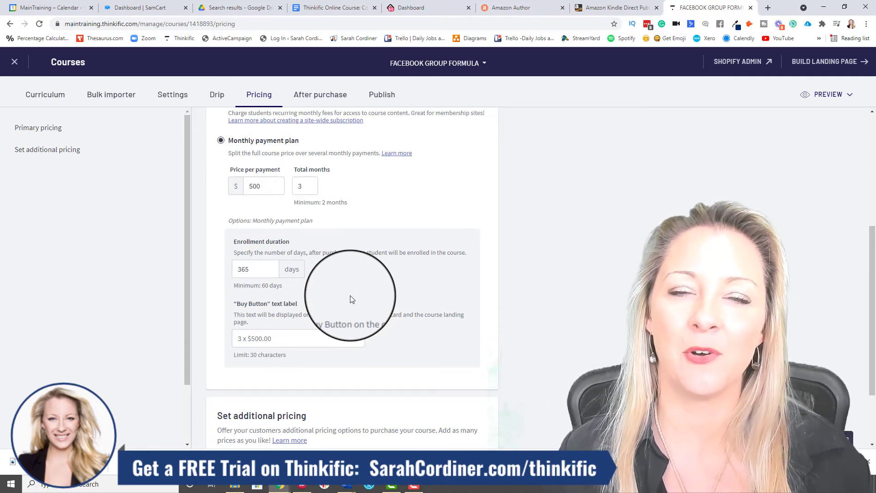
pyautogui.scroll(4, 429, 272)
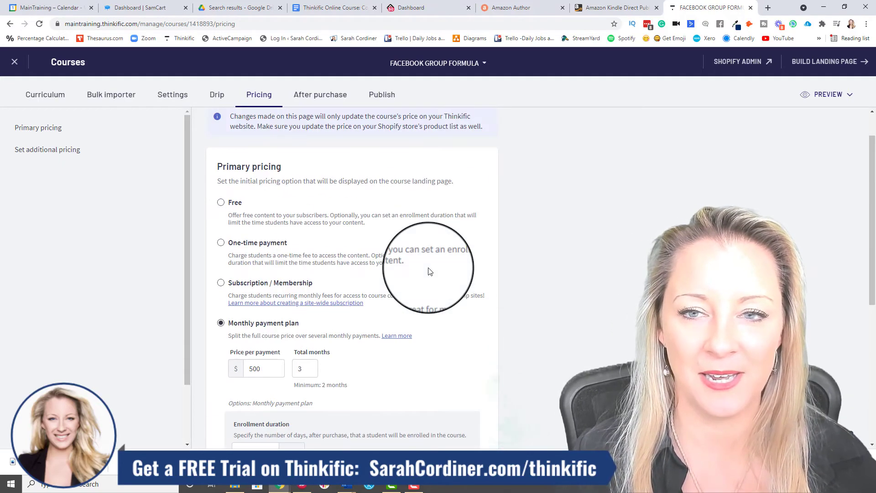
pyautogui.scroll(1, 429, 272)
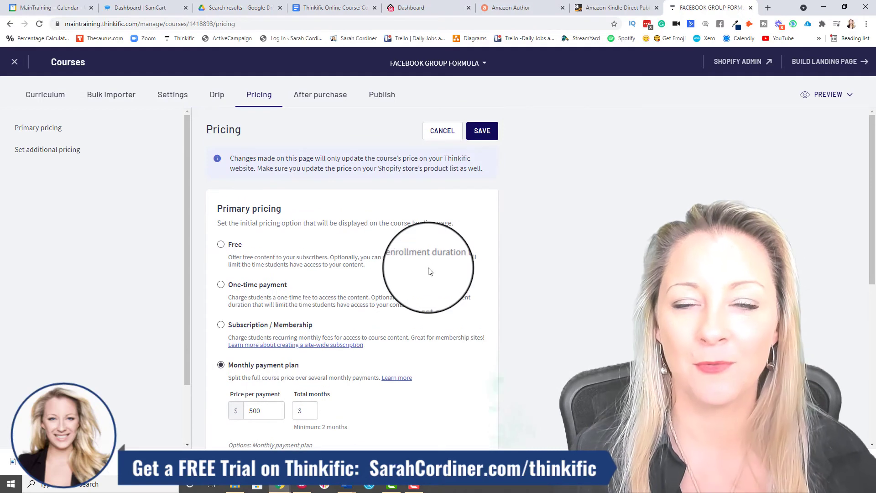
pyautogui.click(482, 132)
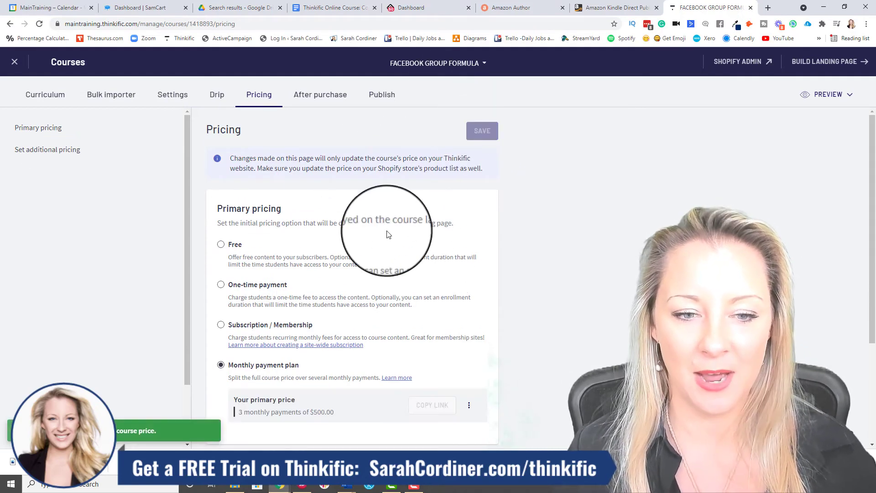
# - Look at the course's publish status options, leave them as they are, and return to the curriculum
pyautogui.click(386, 99)
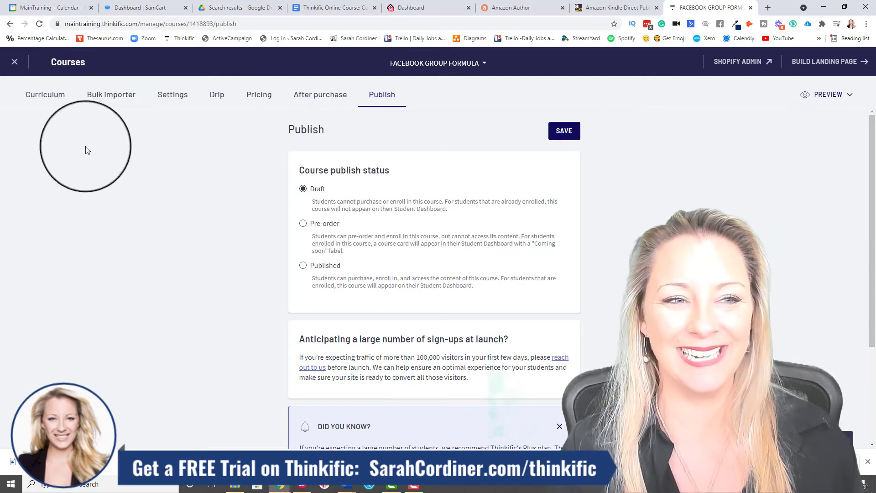
pyautogui.click(45, 95)
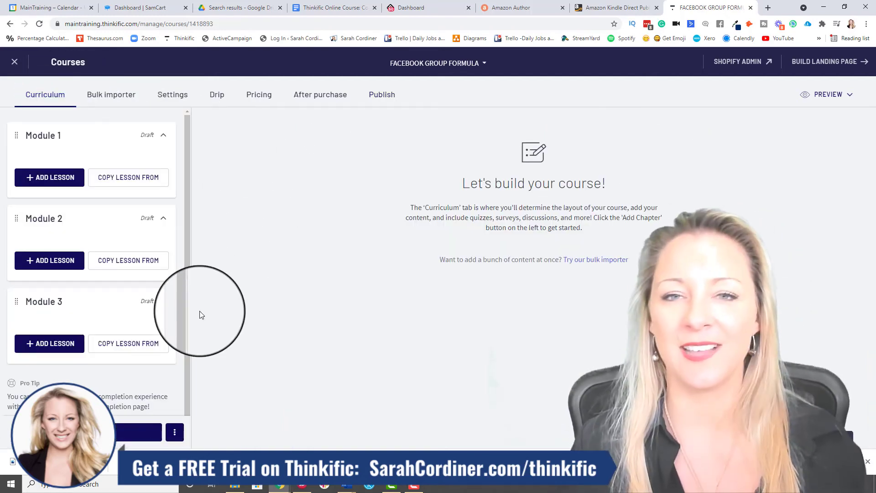